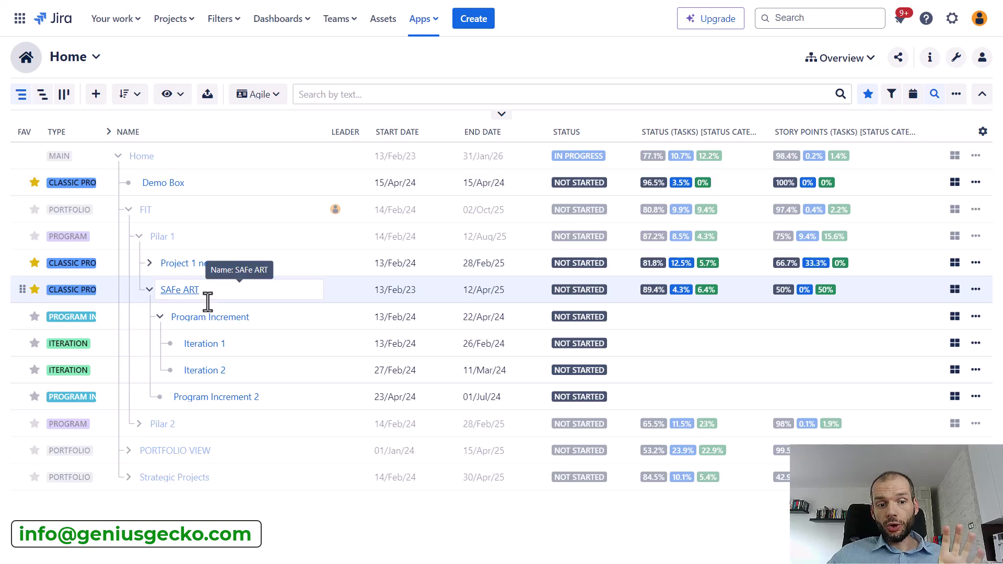
Collapse and re-expand the Program Increment's iterations and rearrange items on the board.
drag(169, 313, 210, 290)
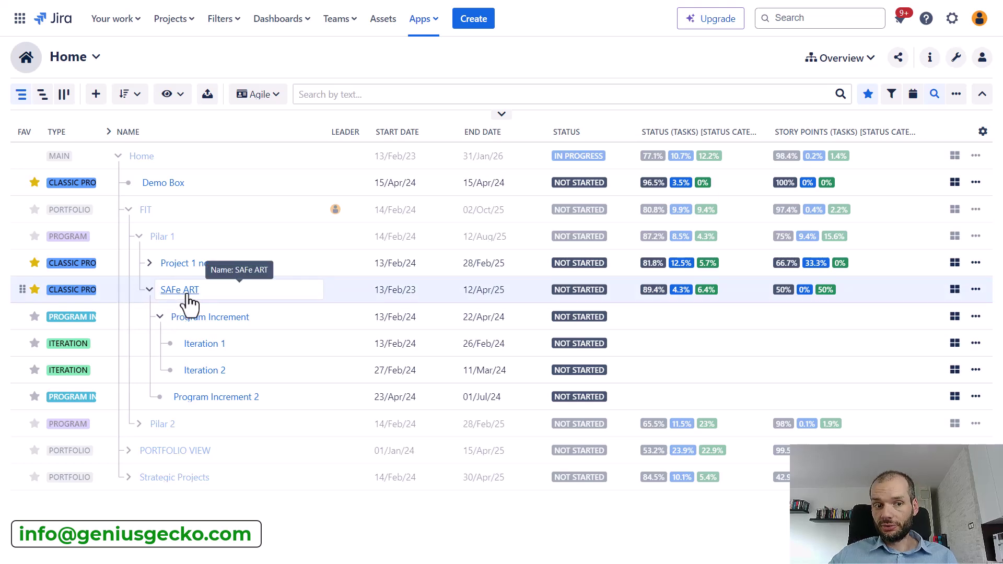
click(160, 321)
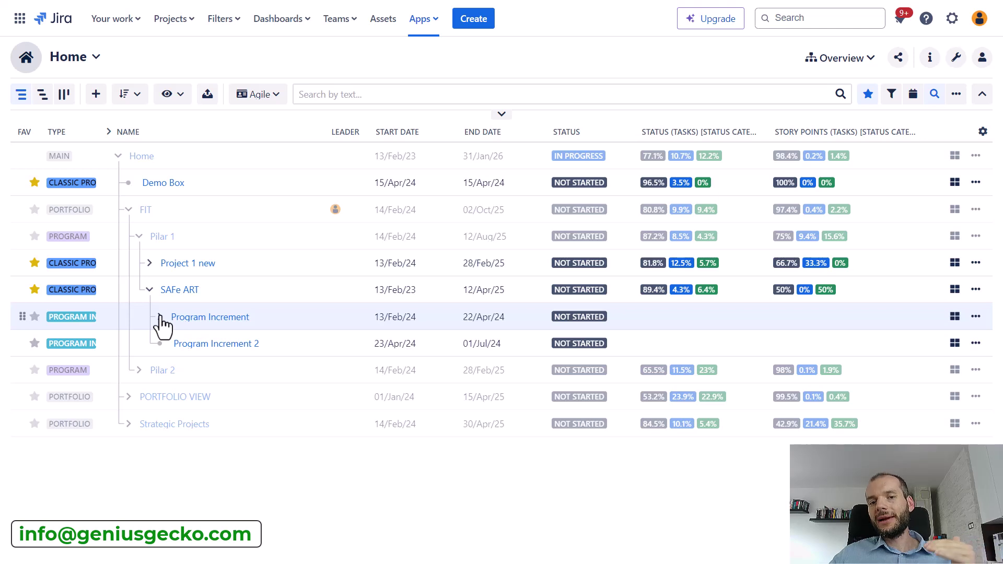
click(159, 321)
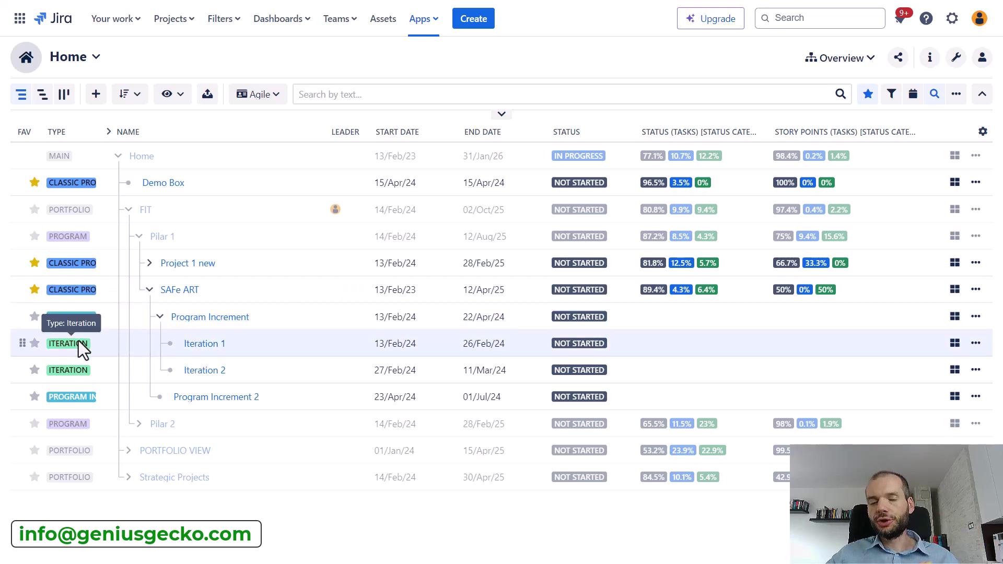
drag(125, 346, 200, 310)
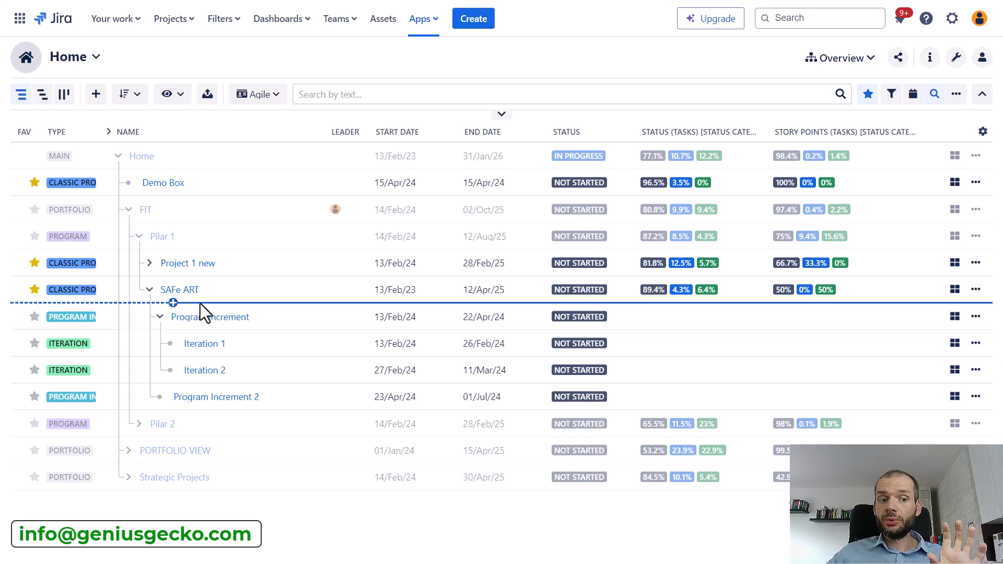
drag(200, 305, 202, 291)
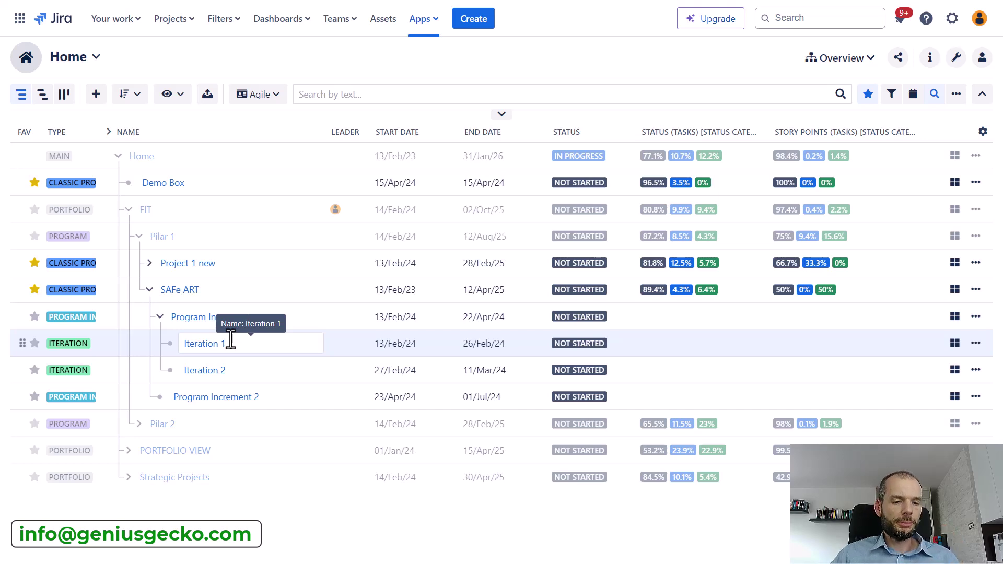
drag(231, 343, 247, 317)
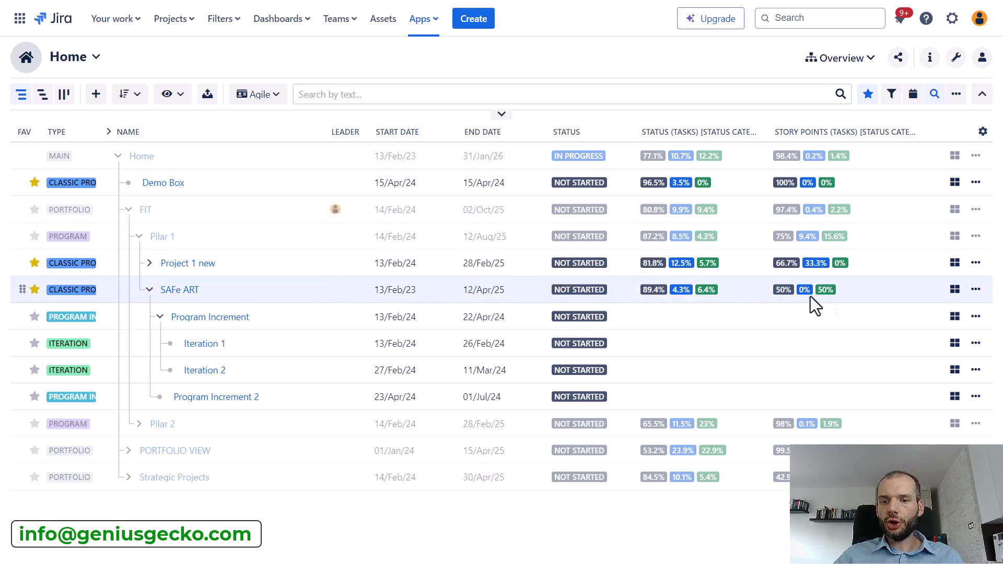
Open the SAFe ART program in the Board module.
click(977, 292)
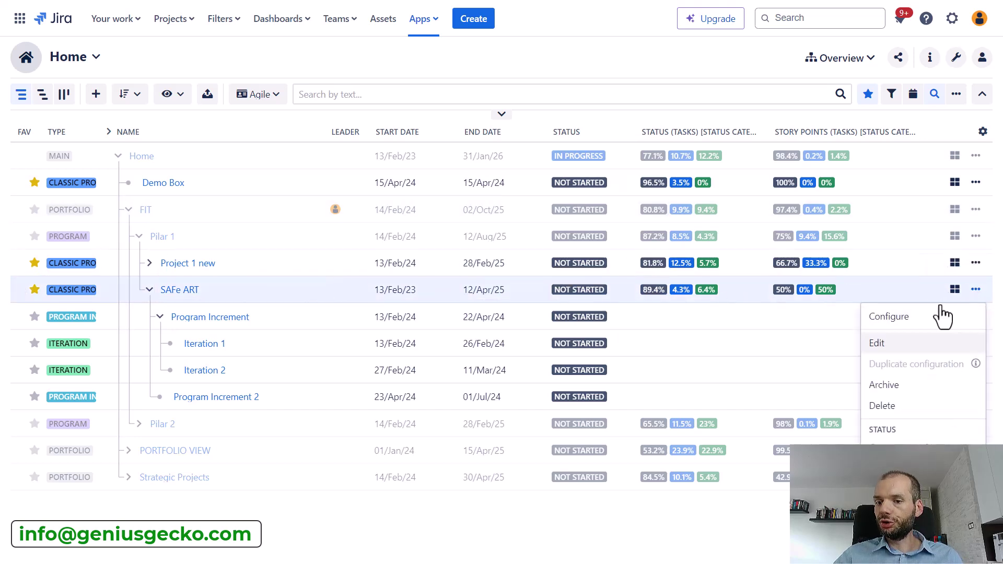
click(954, 292)
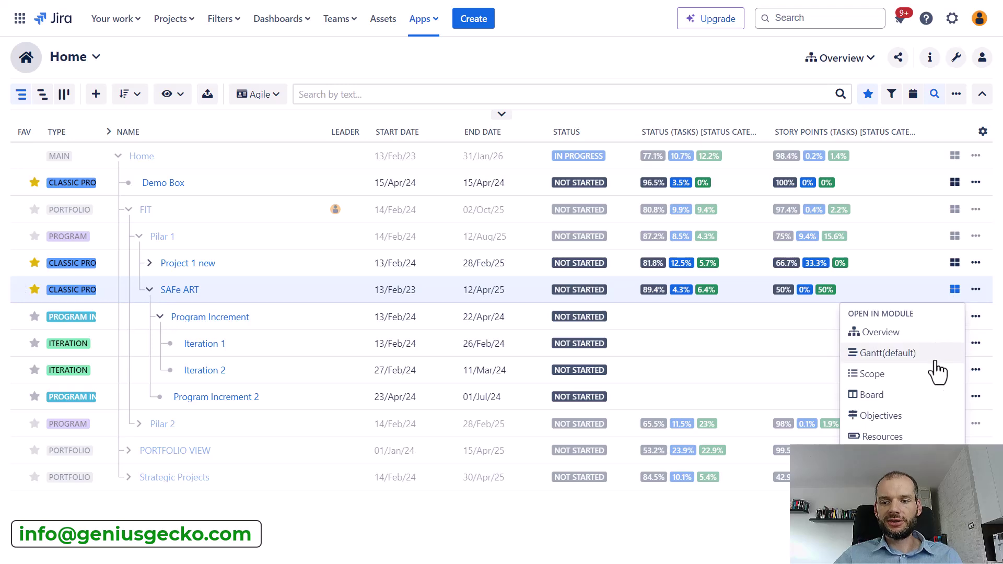
click(923, 399)
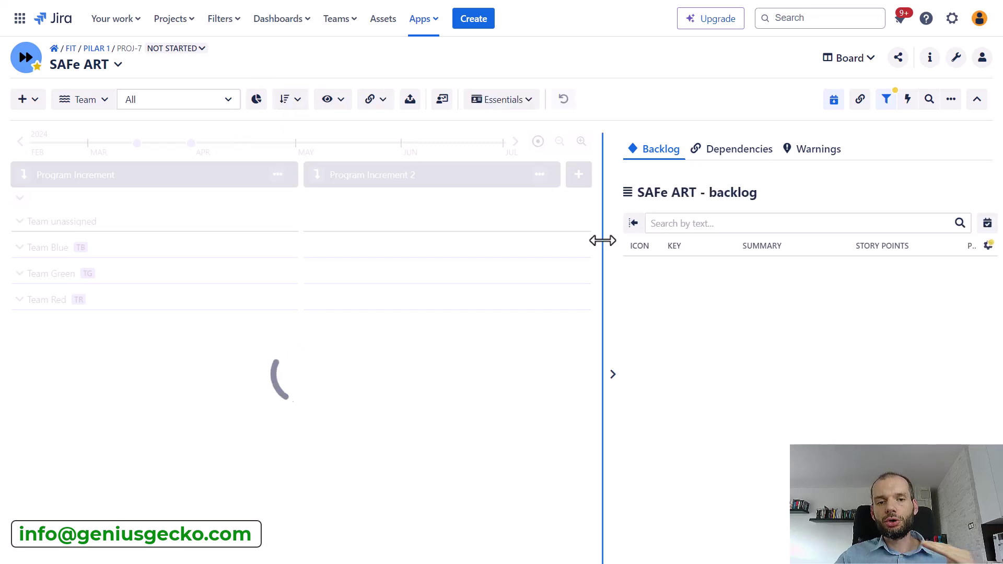
Widen the board by dragging the backlog divider to the right.
drag(602, 241, 687, 245)
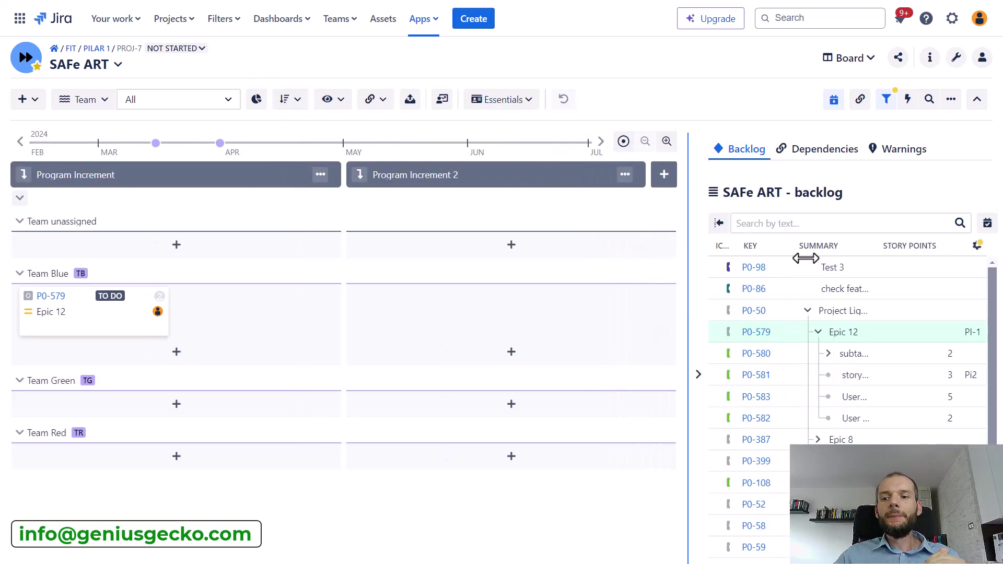
scroll(887, 337, down, 2)
scroll(886, 339, down, 2)
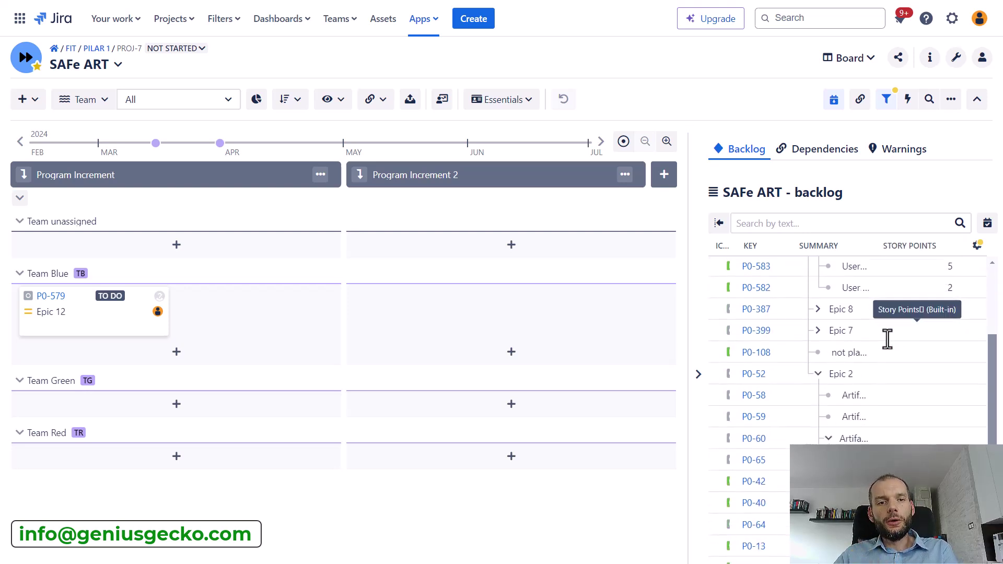
scroll(886, 338, down, 3)
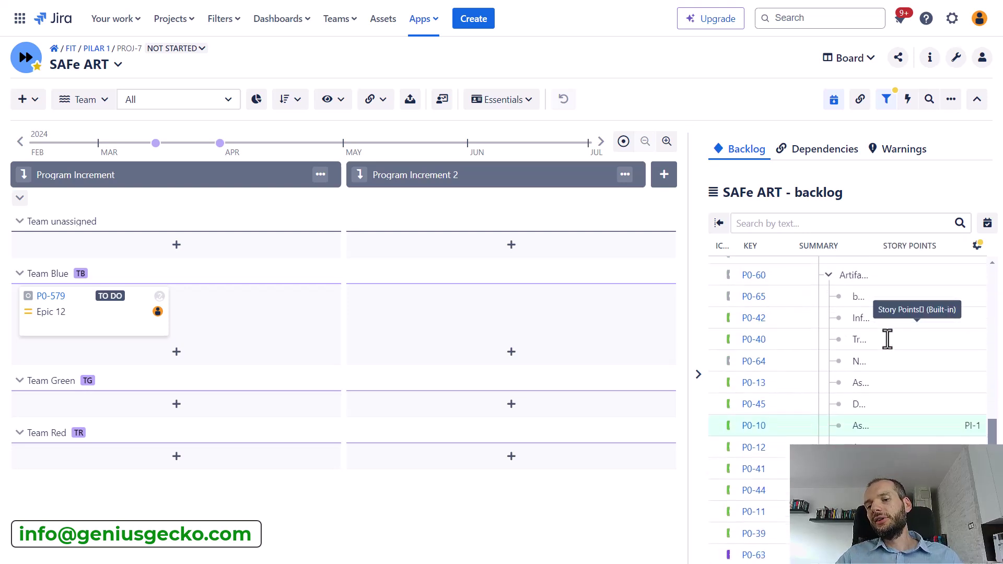
scroll(887, 339, up, 5)
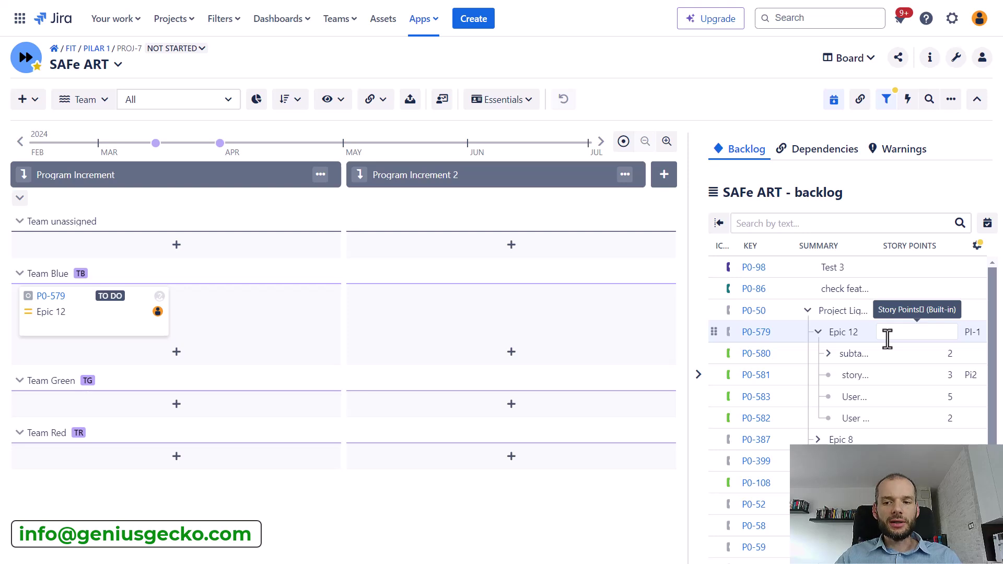
drag(887, 338, 784, 354)
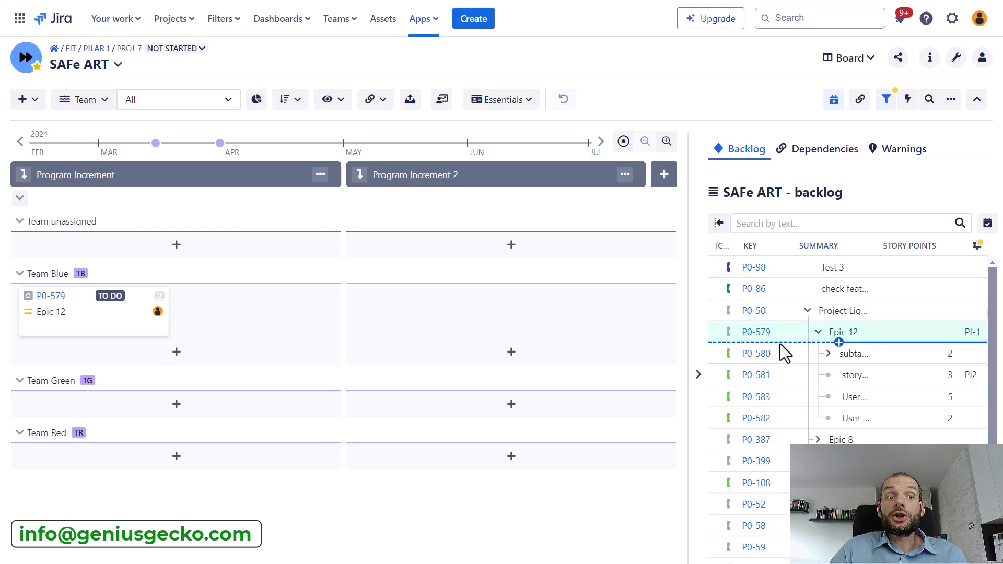
drag(783, 354, 862, 321)
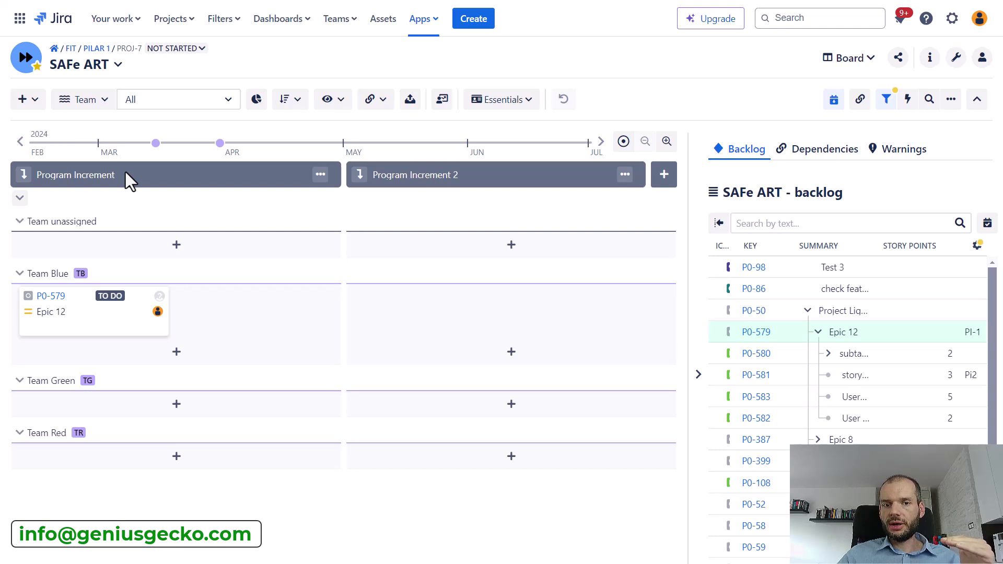
Drill the Program Increment down to its iterations, back up, then down again.
click(24, 177)
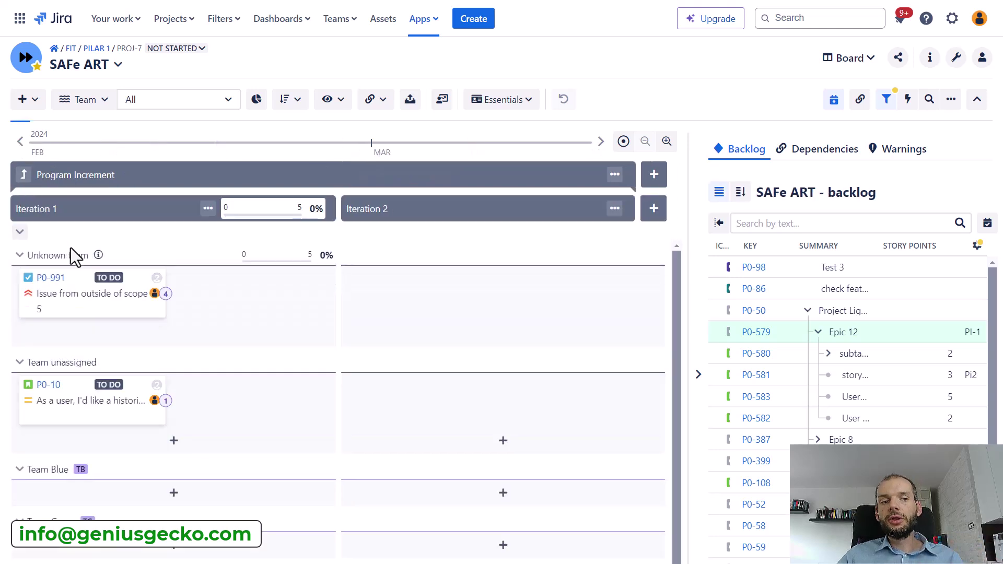
click(24, 175)
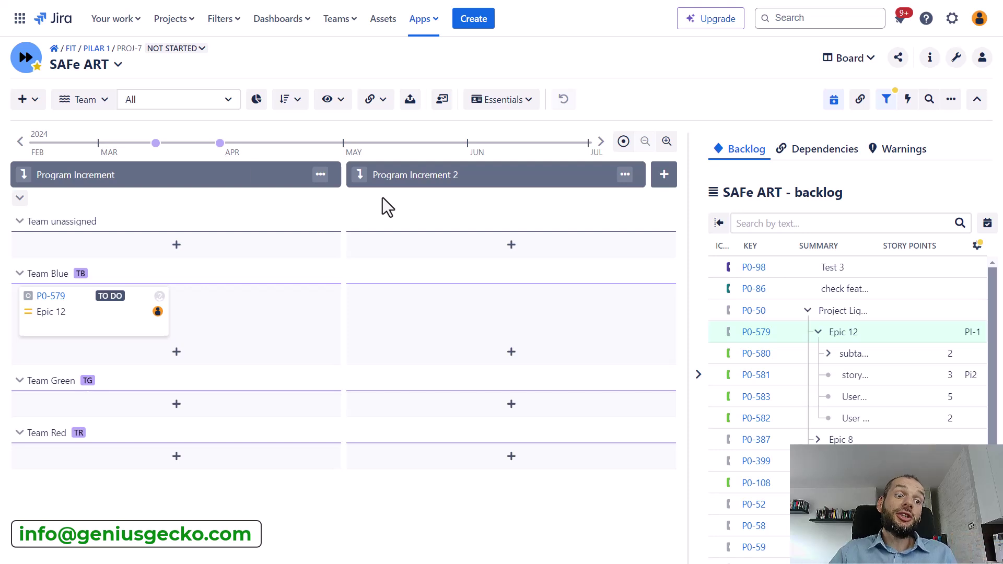
click(25, 175)
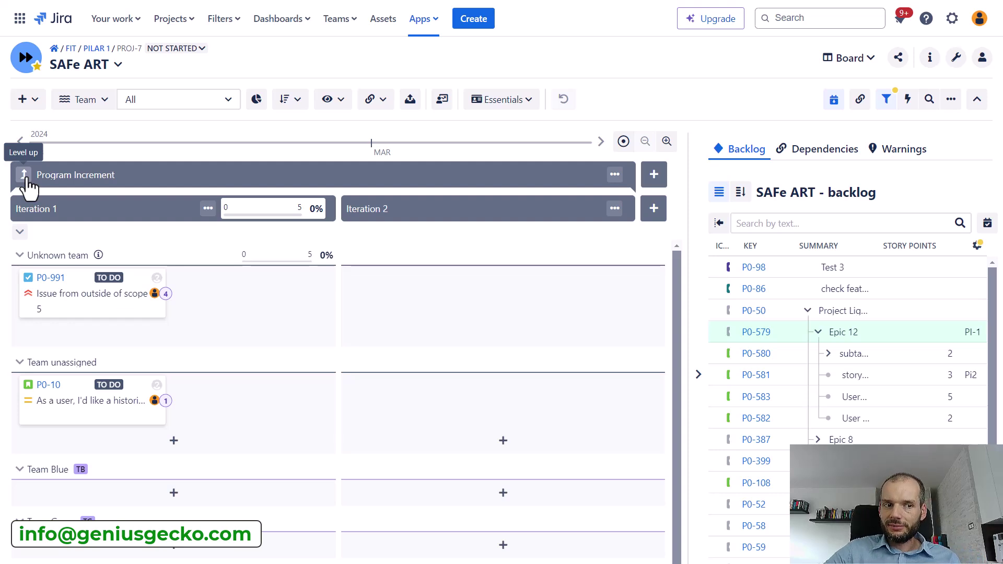
Switch between increment level and the first Program Increment's Iteration 1 and 2 columns.
click(23, 175)
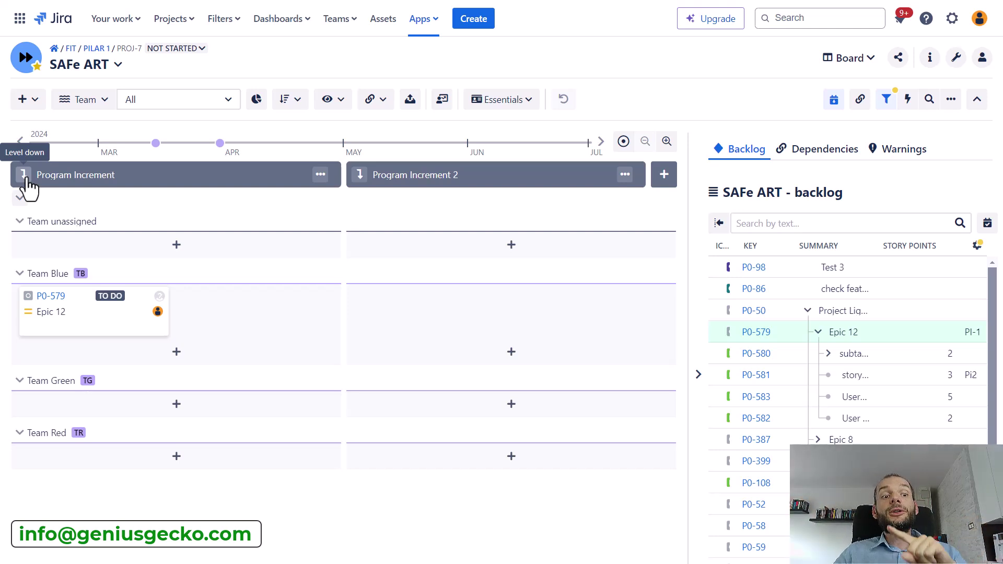
click(24, 176)
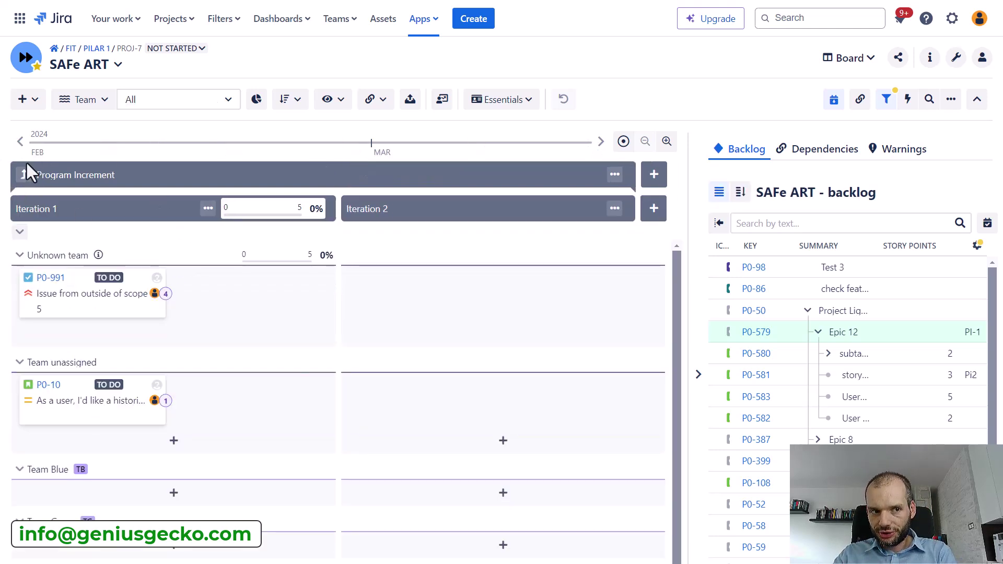
click(23, 179)
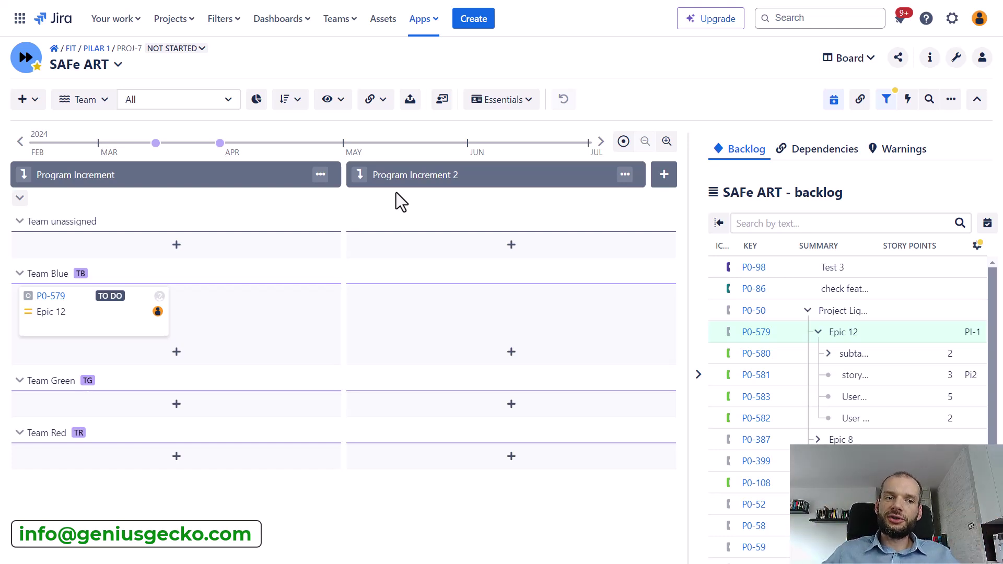
click(22, 175)
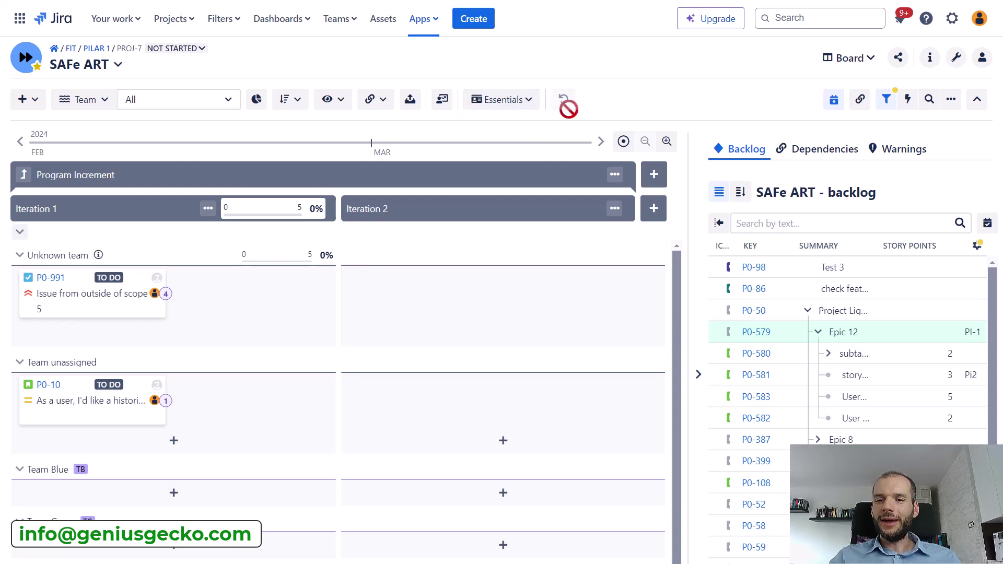
Return to increment level and drag Epic 2 (P0-52) into Team Green's Program Increment 2.
click(24, 175)
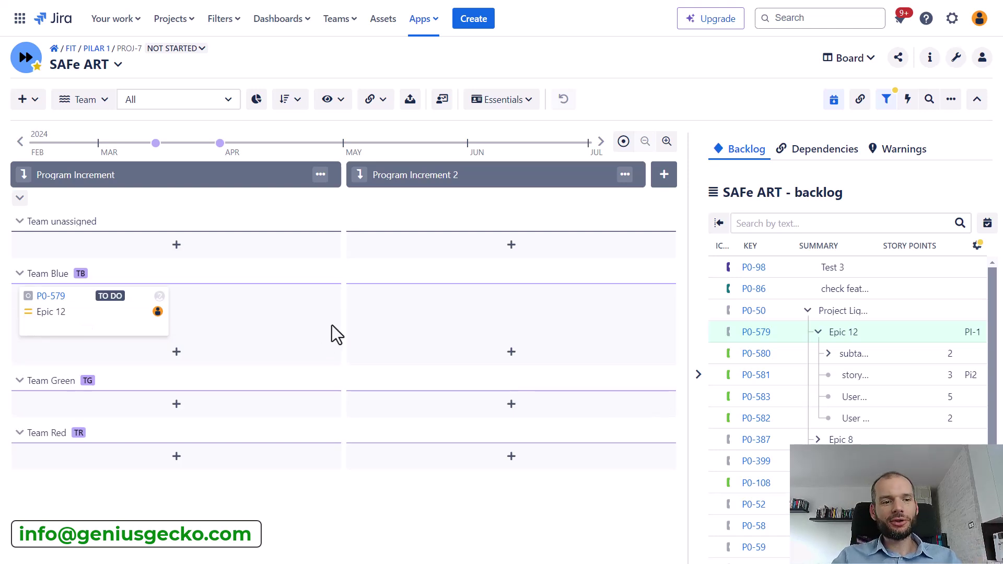
mouse_move(800, 353)
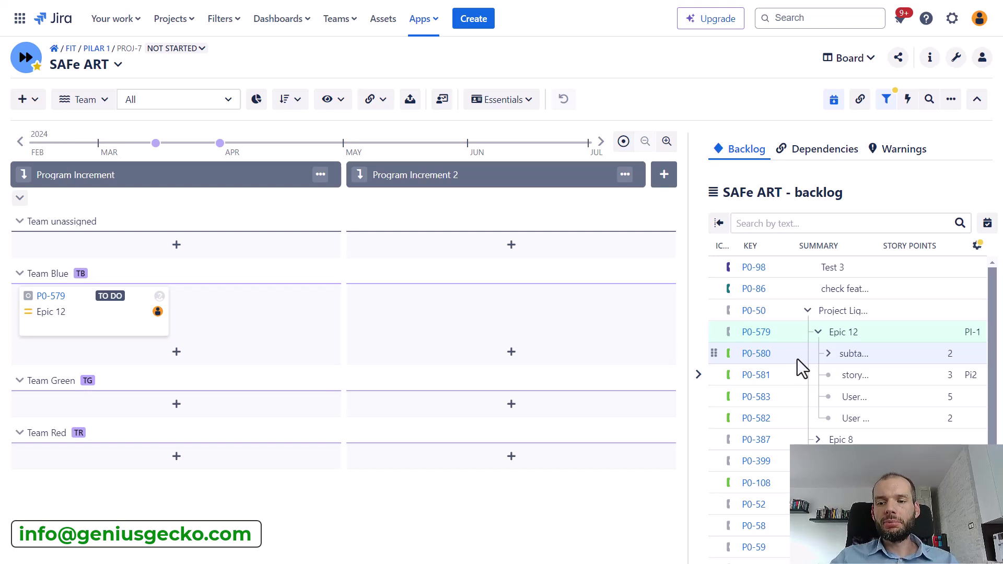
mouse_move(715, 331)
mouse_down()
mouse_move(783, 451)
mouse_move(851, 332)
mouse_up()
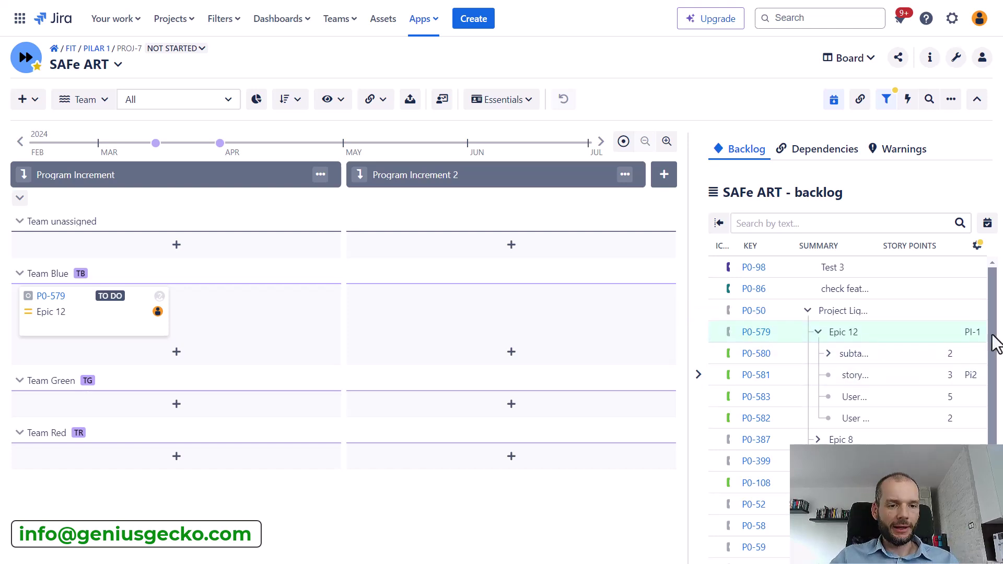
mouse_move(991, 346)
mouse_down()
mouse_move(994, 386)
mouse_move(734, 355)
mouse_move(714, 391)
mouse_move(184, 413)
mouse_move(185, 334)
mouse_up()
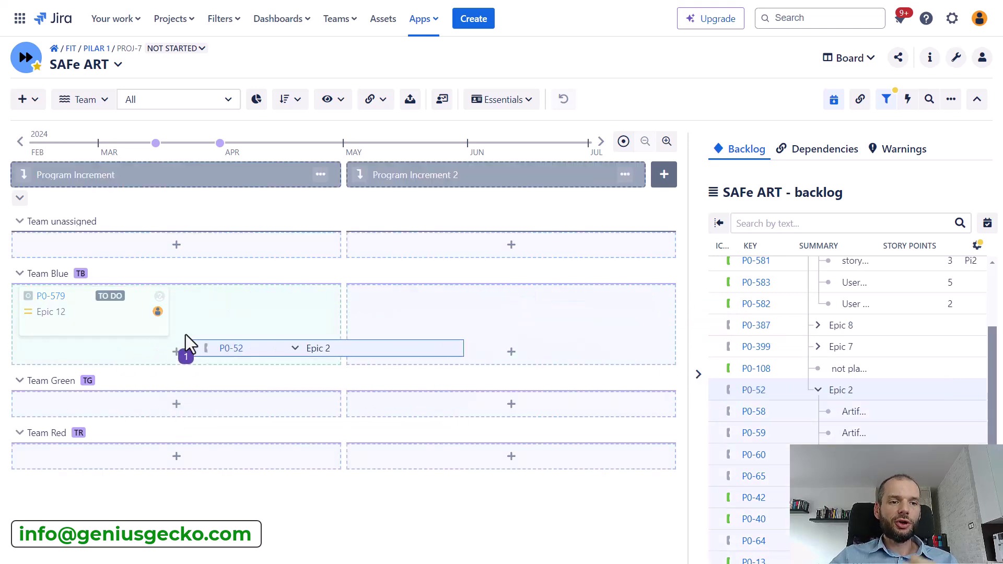
mouse_move(186, 335)
mouse_down()
mouse_move(228, 252)
mouse_move(261, 313)
mouse_move(421, 314)
mouse_move(156, 298)
mouse_move(445, 317)
mouse_move(438, 404)
mouse_up()
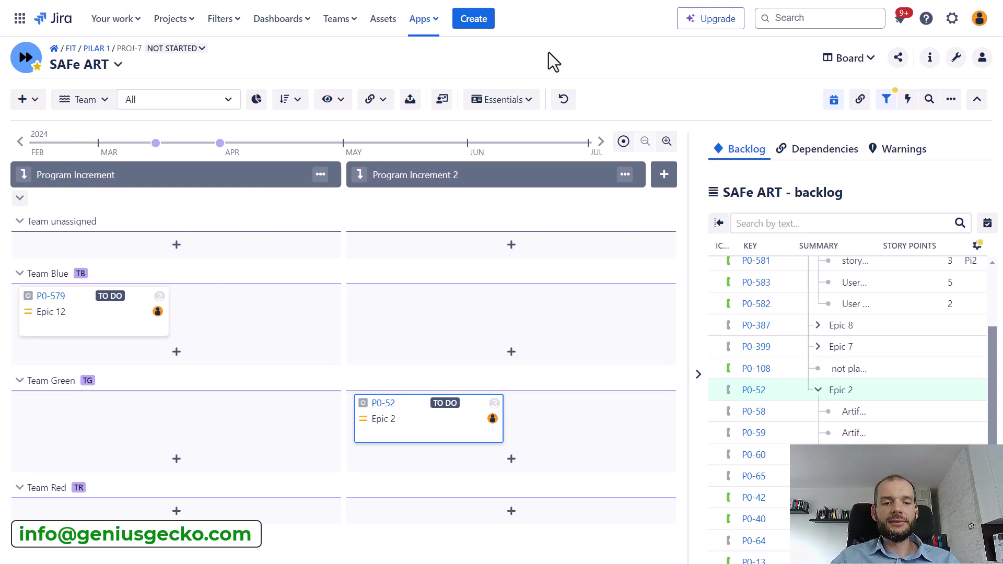
mouse_move(51, 296)
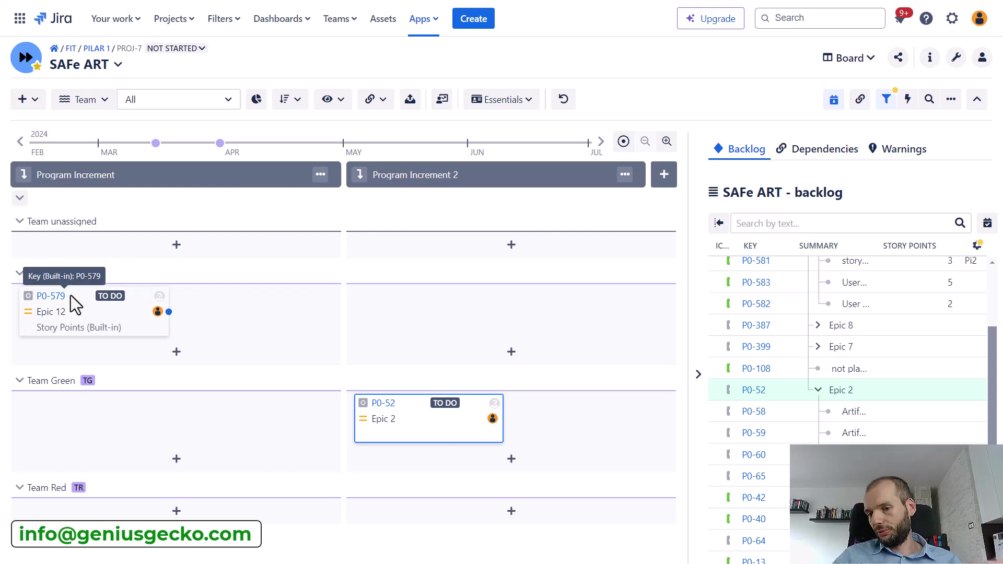
scroll(851, 439, up, 2)
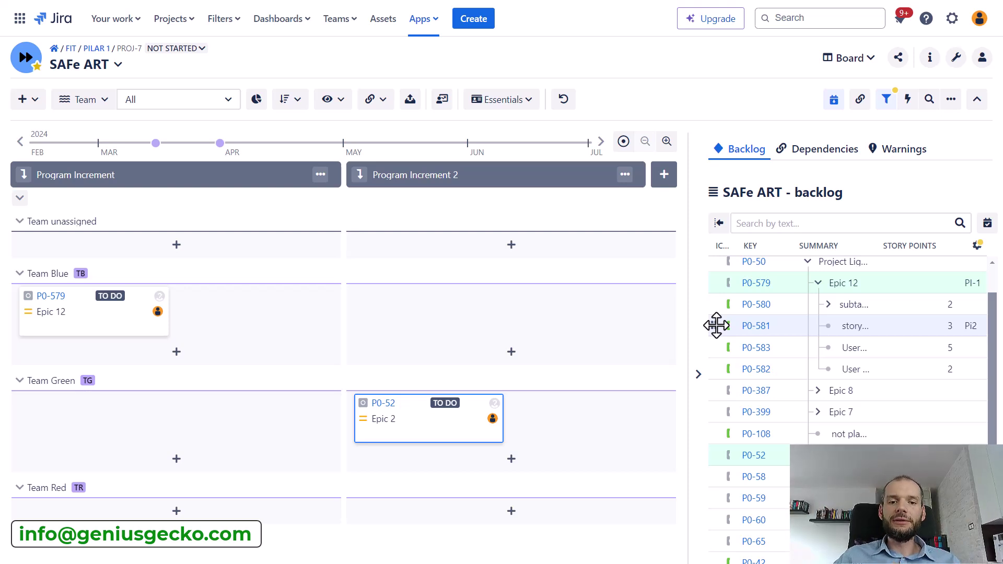
Drag story P0-581 from the backlog onto Team Green under Program Increment 2.
mouse_move(716, 325)
mouse_down()
mouse_move(152, 419)
mouse_move(580, 431)
mouse_up()
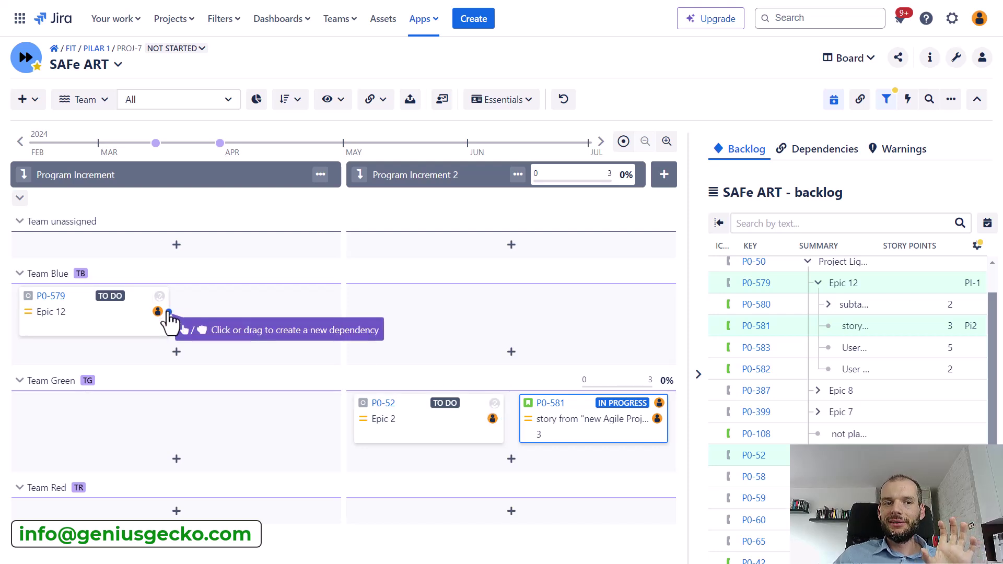
Link P0-579 to P0-52 by dependency, then move P0-579 to PI 2 and P0-52 to PI 1.
drag(169, 312, 244, 324)
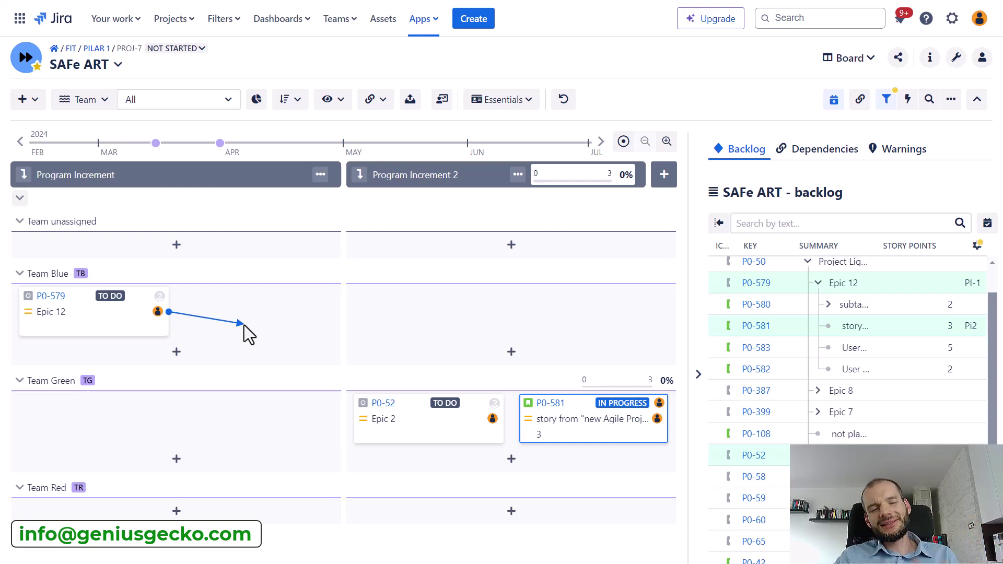
drag(243, 324, 369, 419)
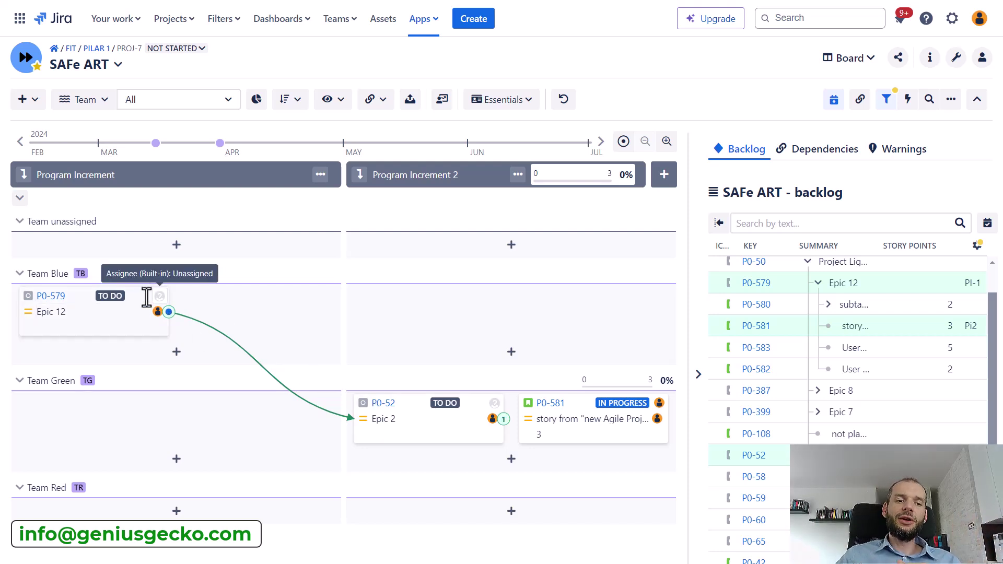
drag(87, 296, 442, 314)
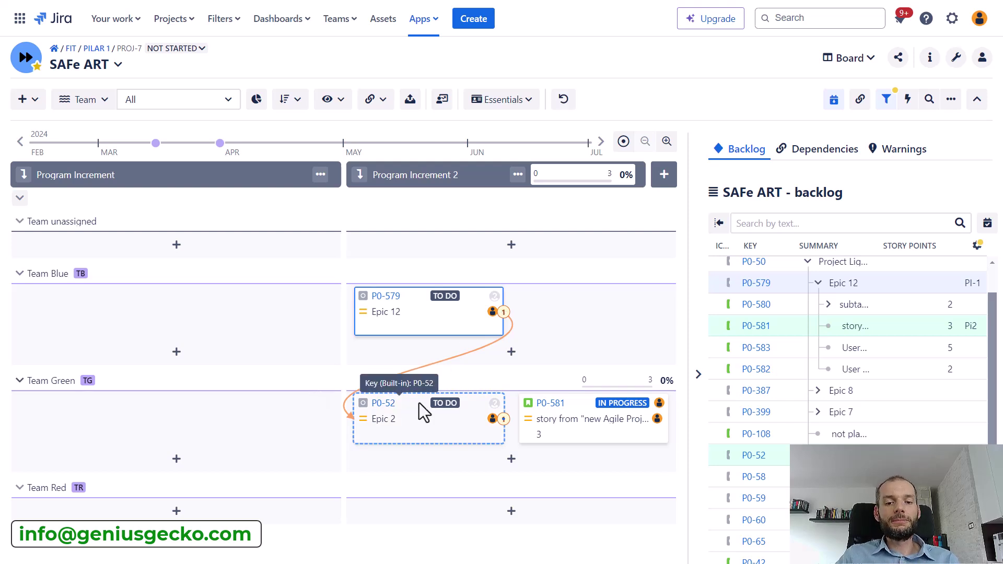
mouse_move(418, 411)
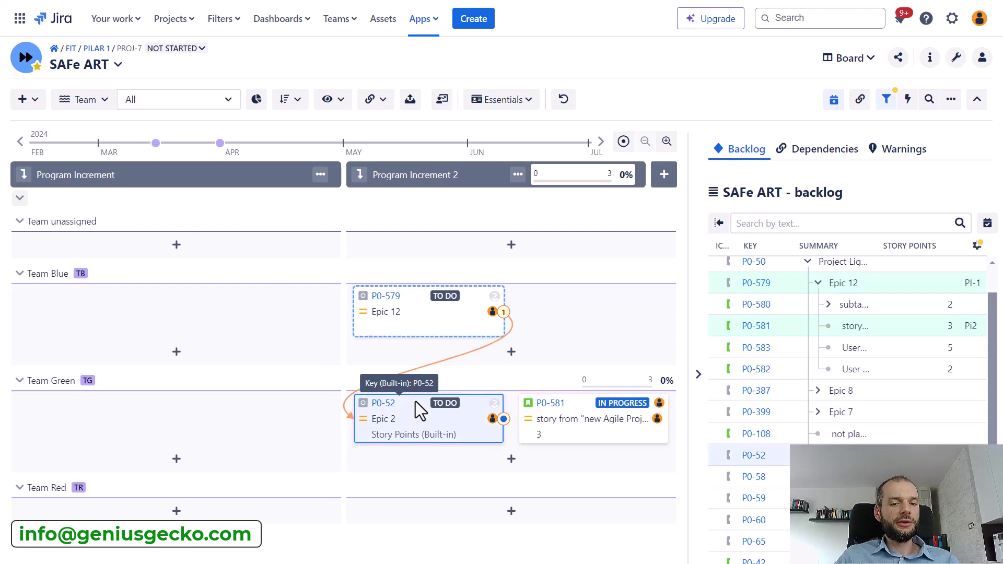
drag(416, 401, 125, 403)
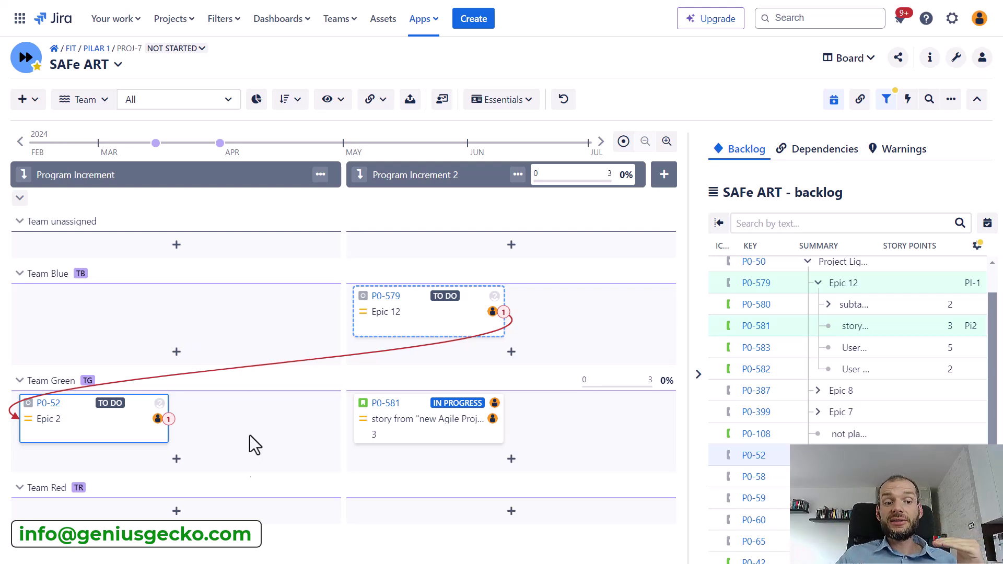
click(503, 318)
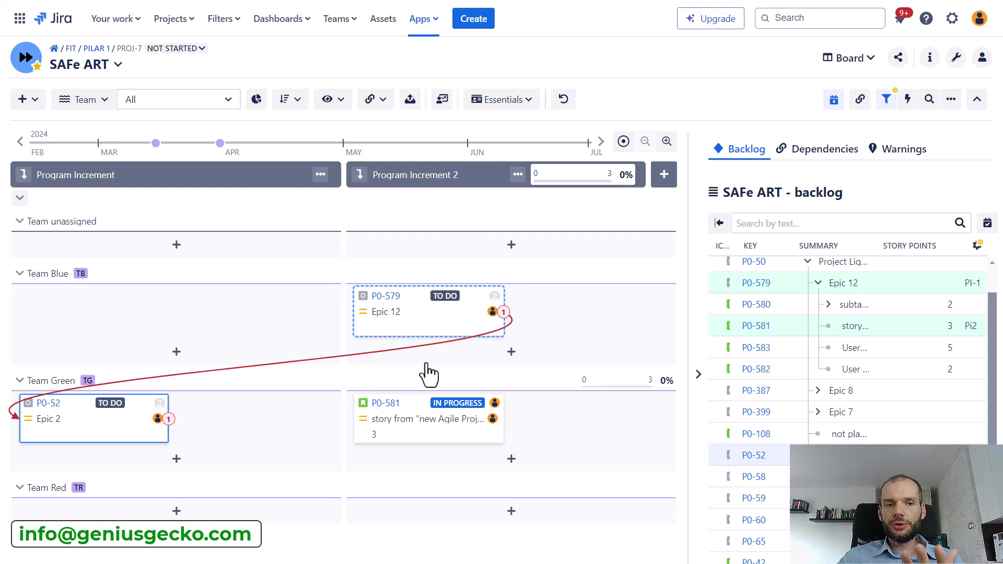
Drill into the first Program Increment and scope the backlog panel to that increment.
click(28, 178)
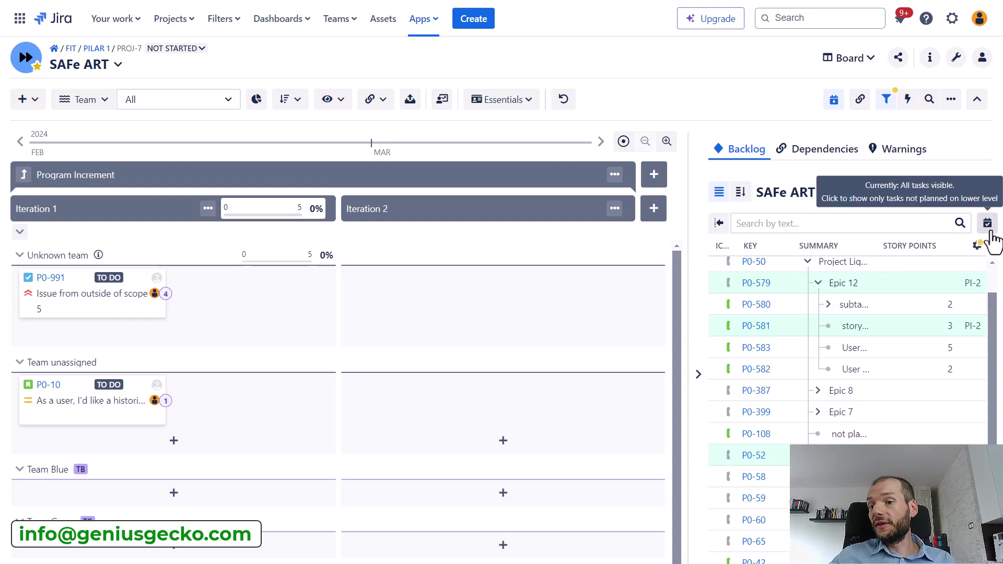
click(742, 196)
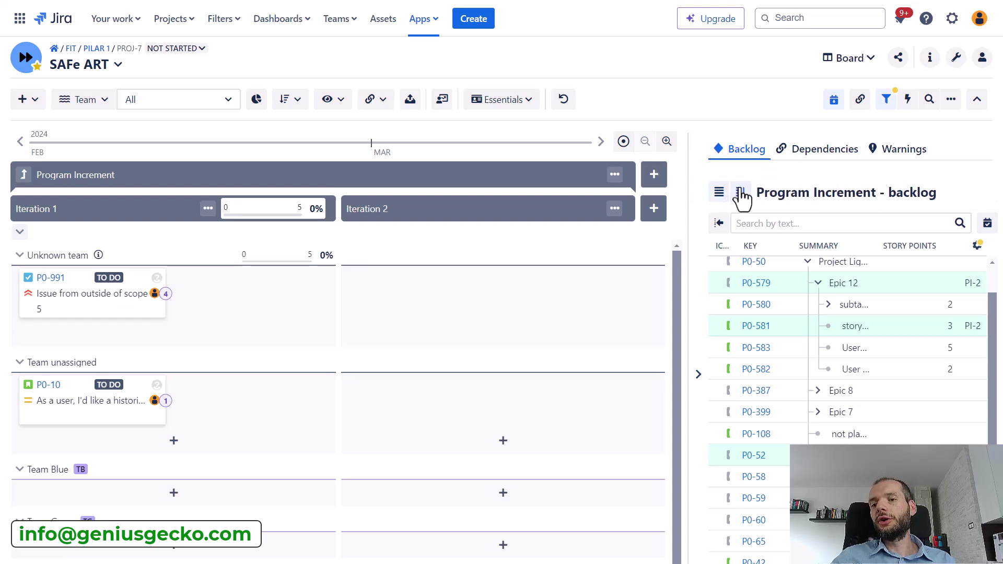
mouse_move(862, 331)
mouse_down()
mouse_move(872, 329)
mouse_move(870, 344)
mouse_up()
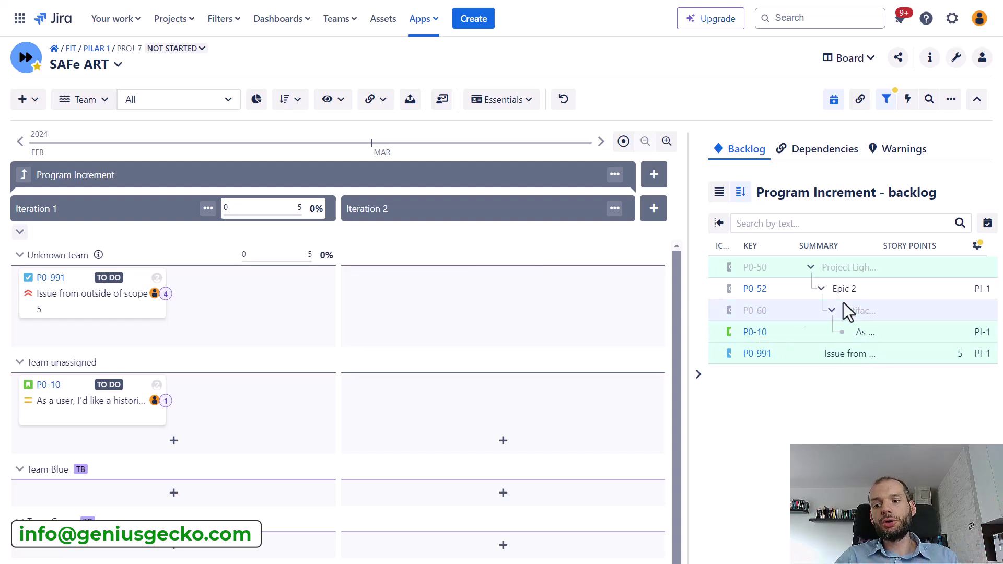
Switch the backlog panel to the full SAFe ART issue list.
click(894, 436)
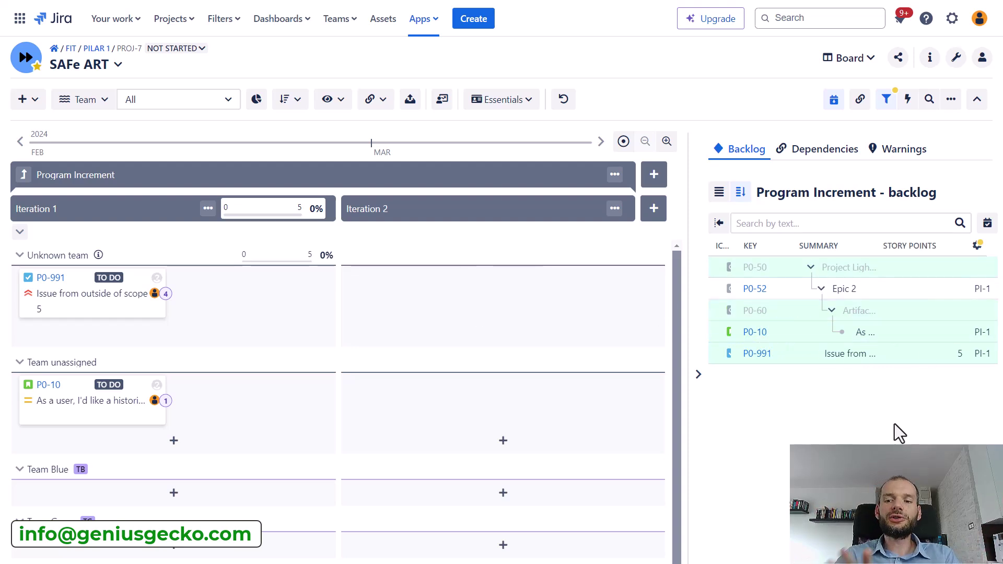
click(720, 196)
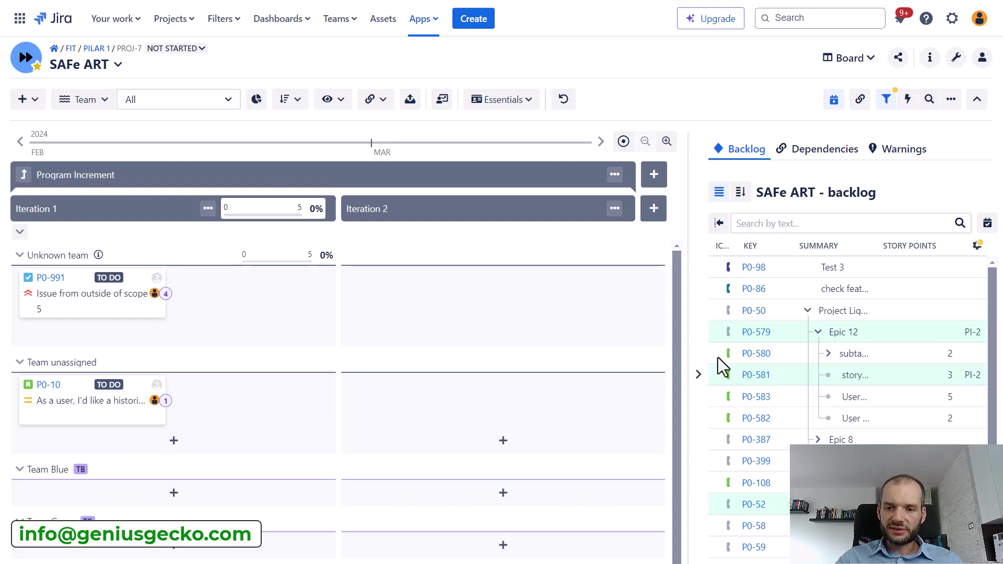
mouse_move(717, 357)
mouse_down()
mouse_move(678, 367)
mouse_move(787, 352)
mouse_up()
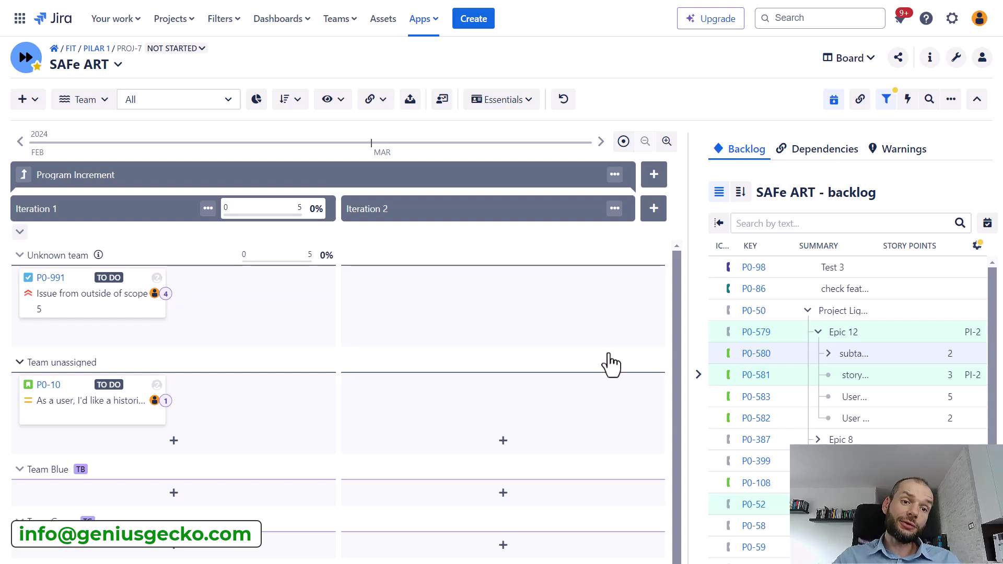
mouse_move(936, 374)
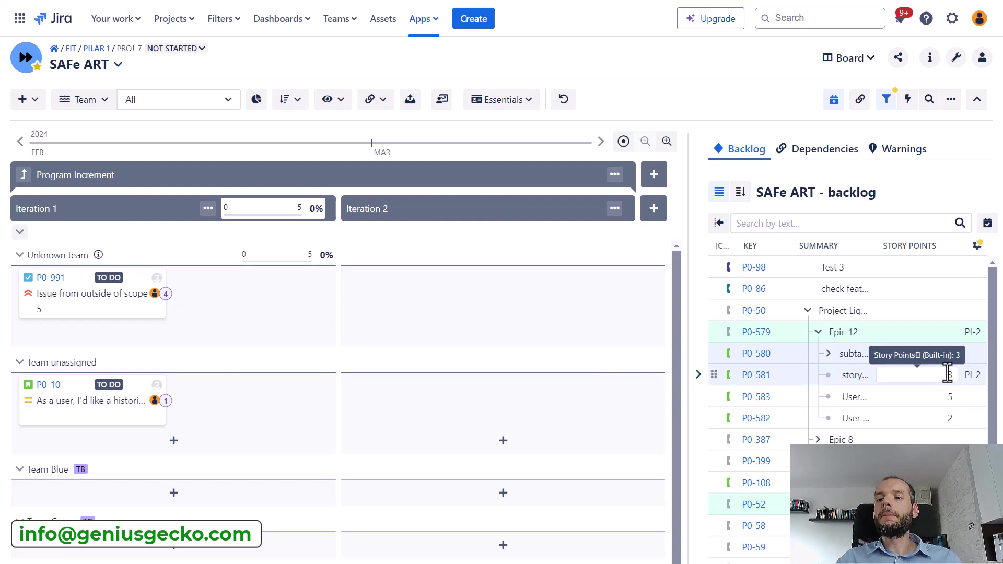
drag(947, 374, 954, 364)
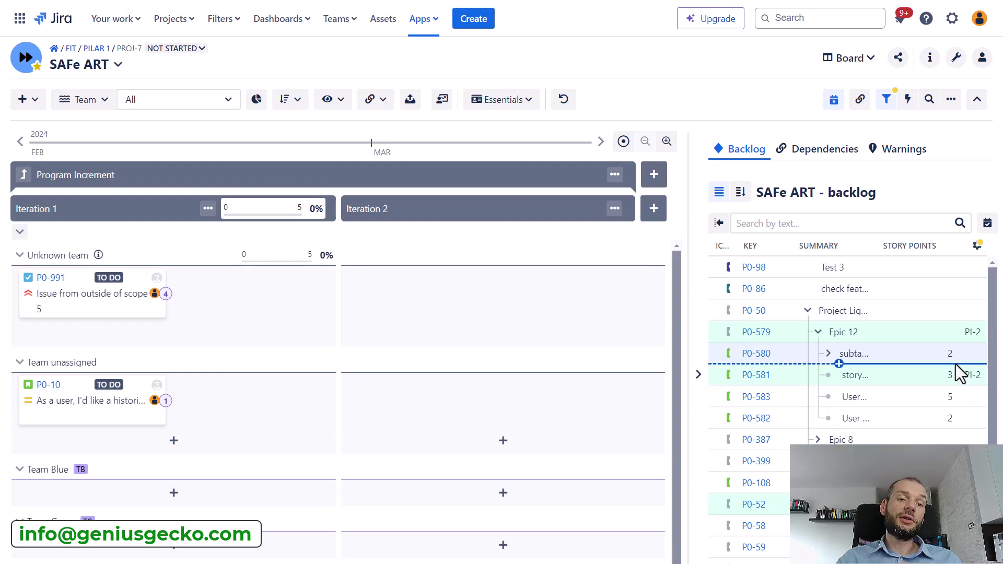
drag(955, 364, 955, 364)
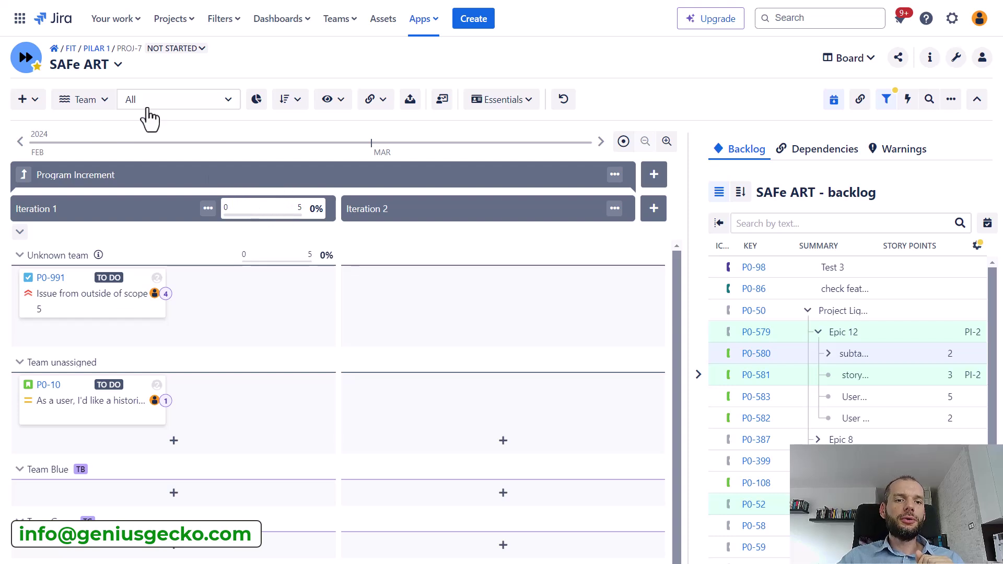
Set the board's Totals display to Capacity allocation in the View menu.
click(304, 104)
click(331, 103)
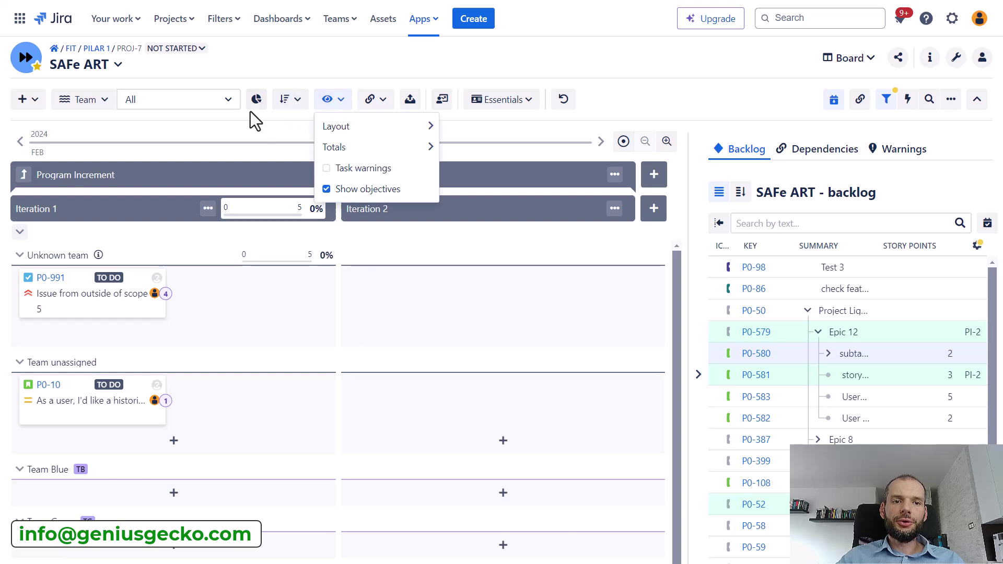
click(333, 126)
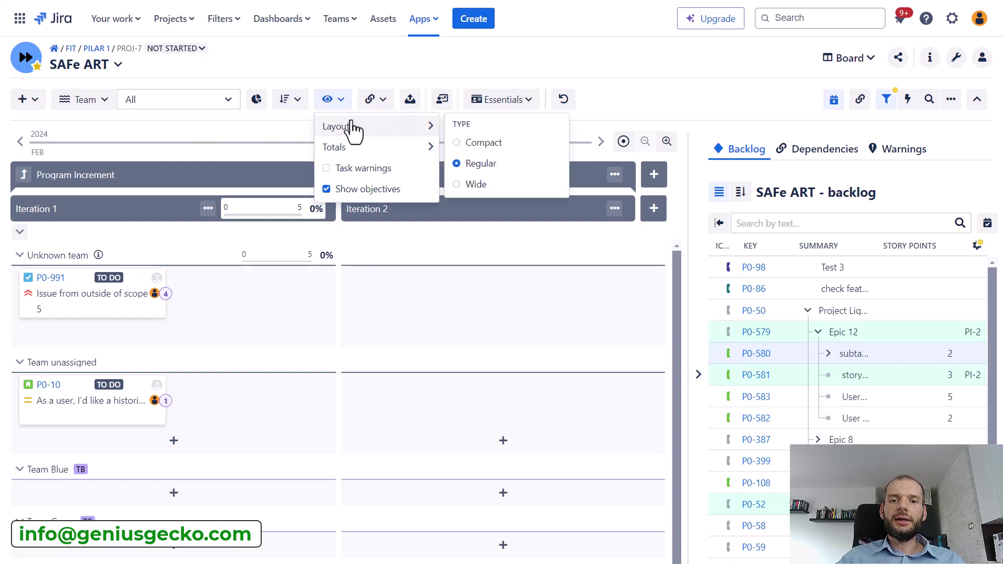
mouse_move(377, 148)
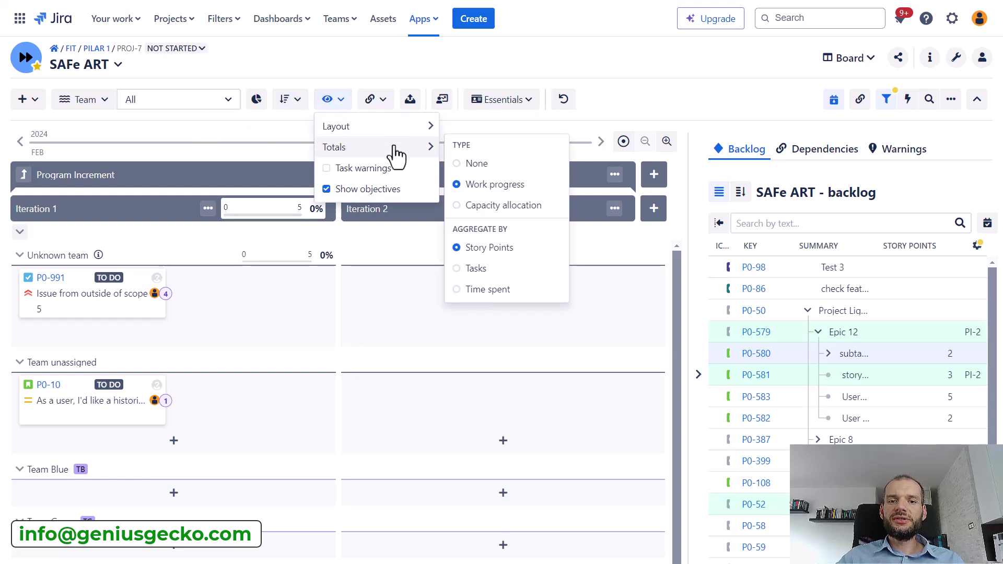
click(504, 207)
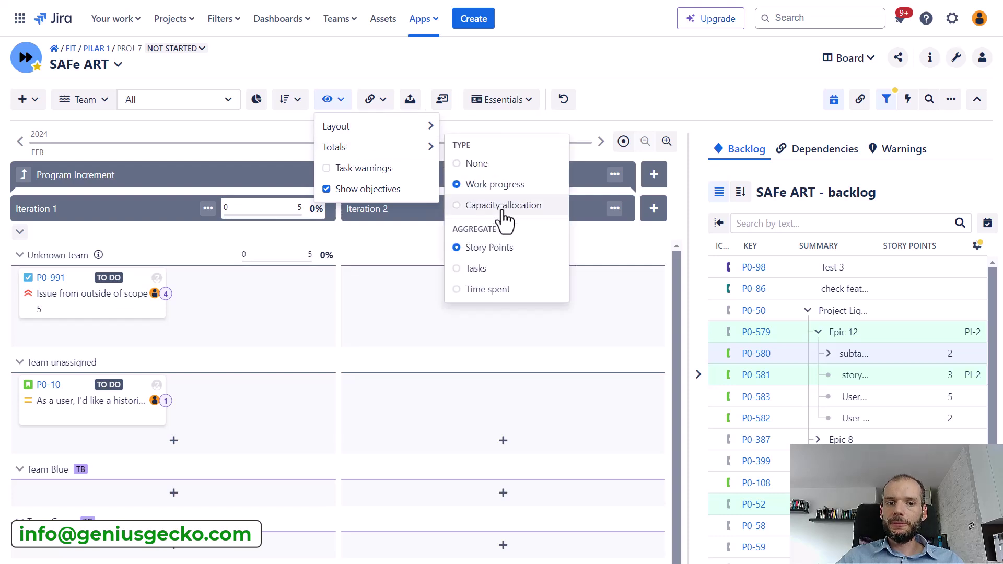
click(643, 109)
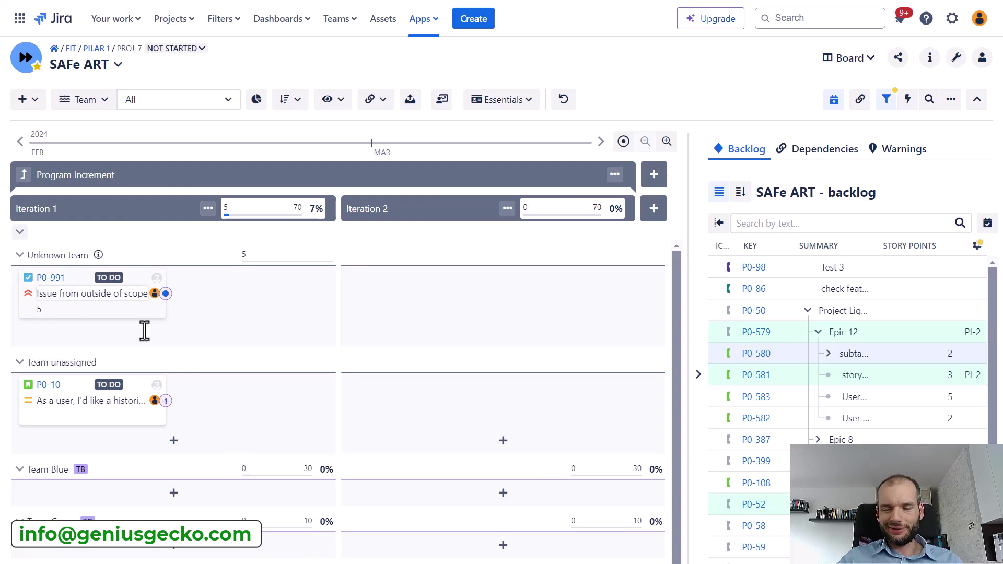
mouse_move(833, 417)
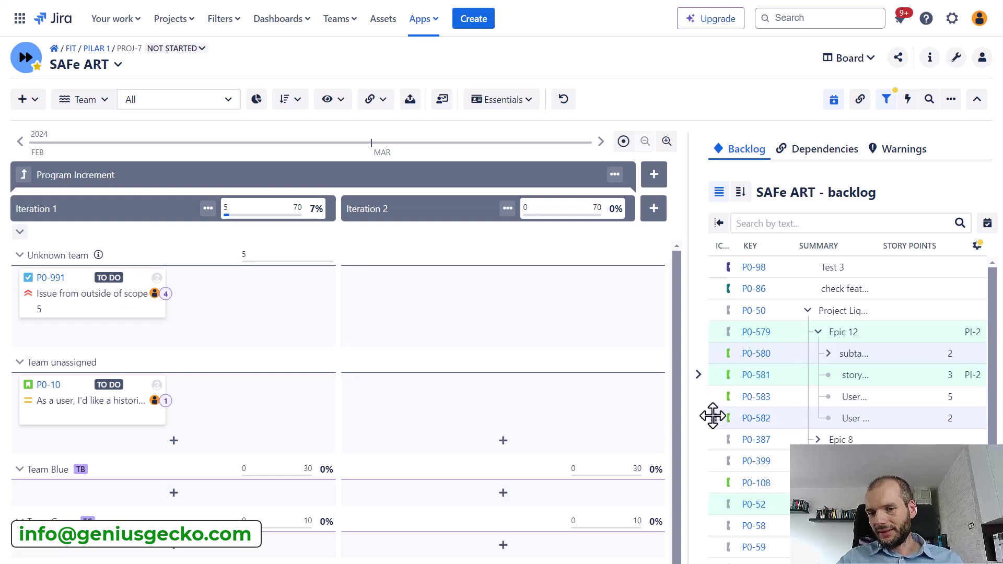
Drag story P0-582 from the backlog onto Team Blue's Iteration 1 cell.
mouse_move(719, 421)
mouse_down()
mouse_move(161, 511)
mouse_move(113, 499)
mouse_up()
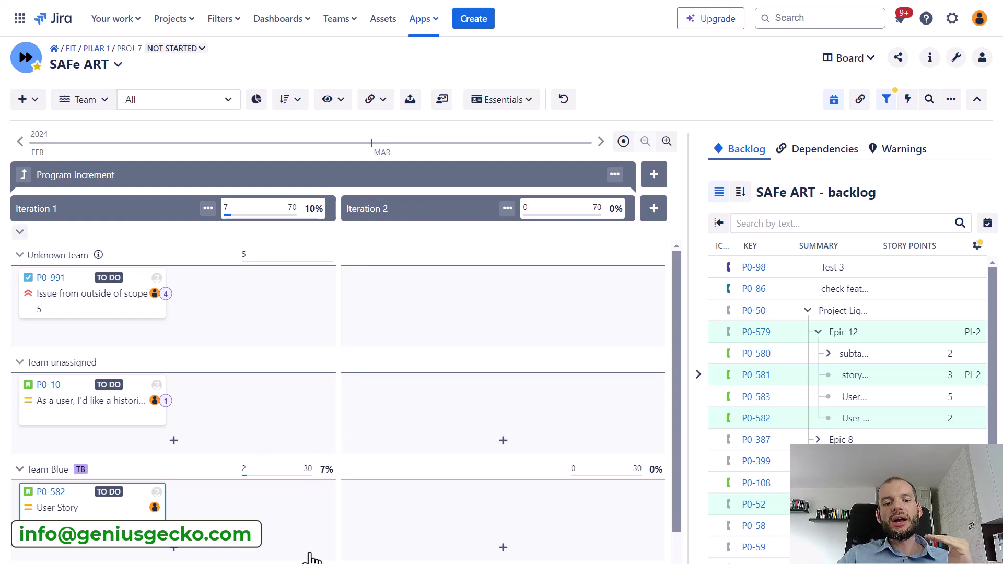
scroll(302, 552, down, 1)
scroll(291, 527, up, 1)
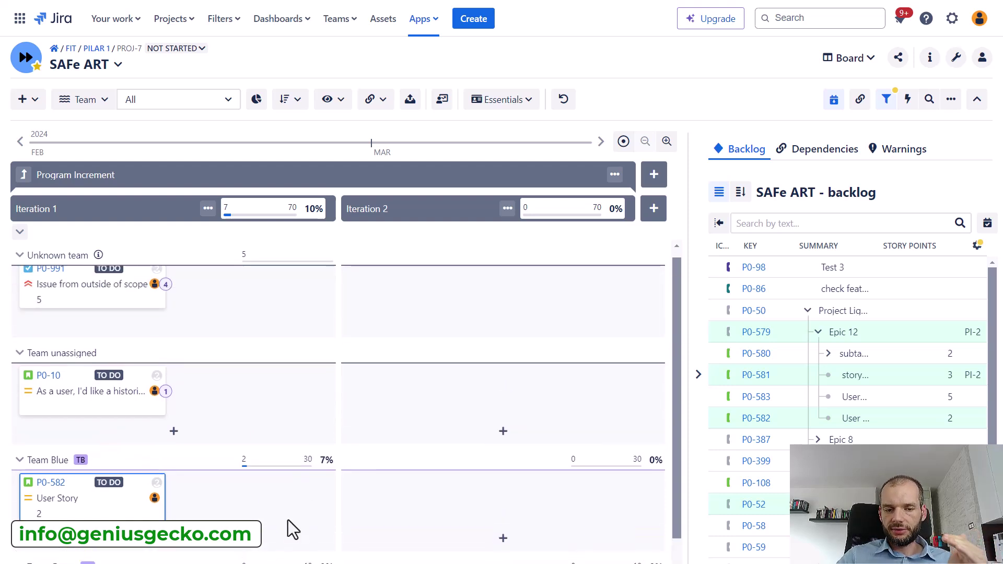
Switch the iteration and team totals back to Work progress in the View options.
click(344, 117)
mouse_move(376, 126)
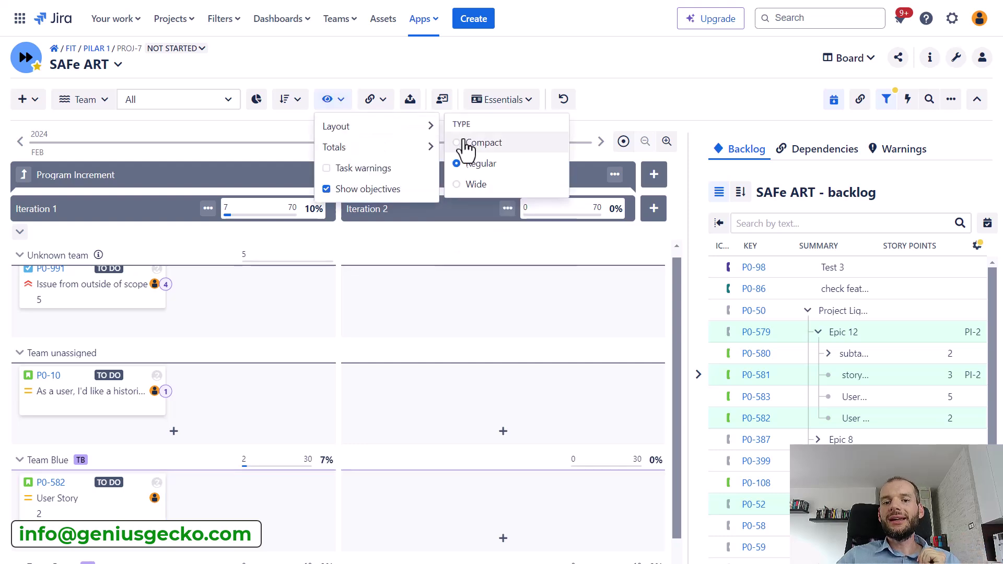
mouse_move(335, 147)
click(494, 188)
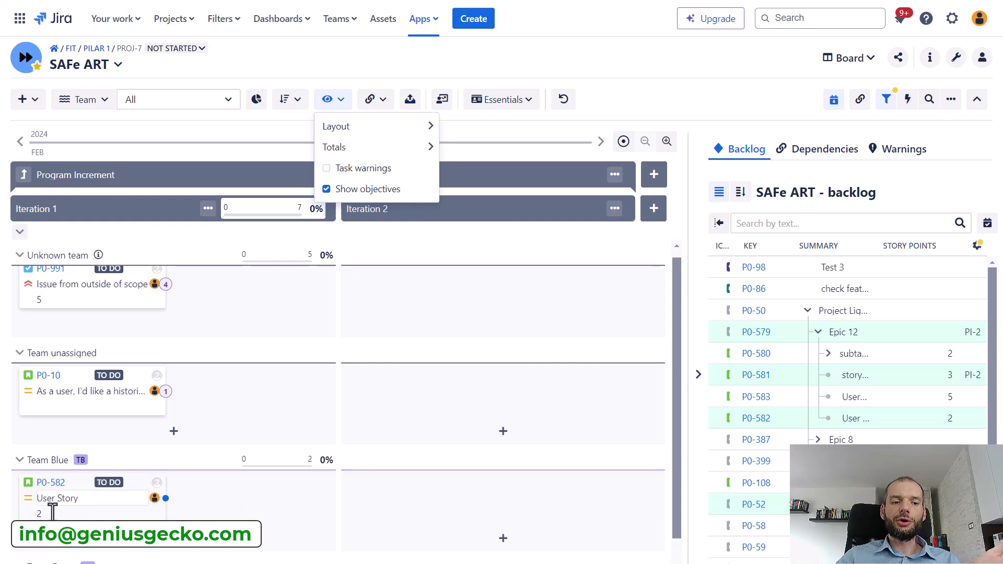
click(740, 107)
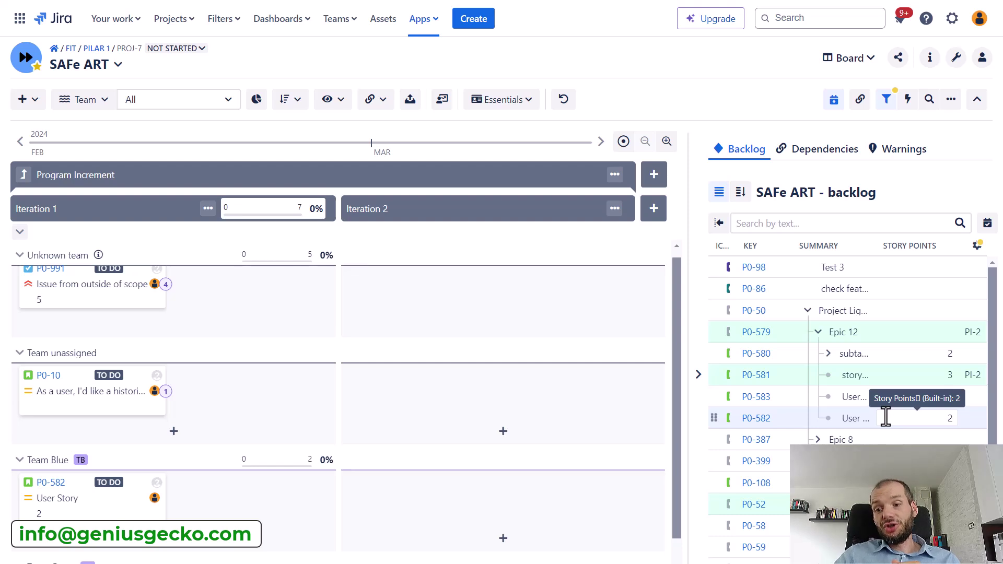
mouse_move(843, 332)
mouse_down()
mouse_move(863, 343)
mouse_move(846, 332)
mouse_up()
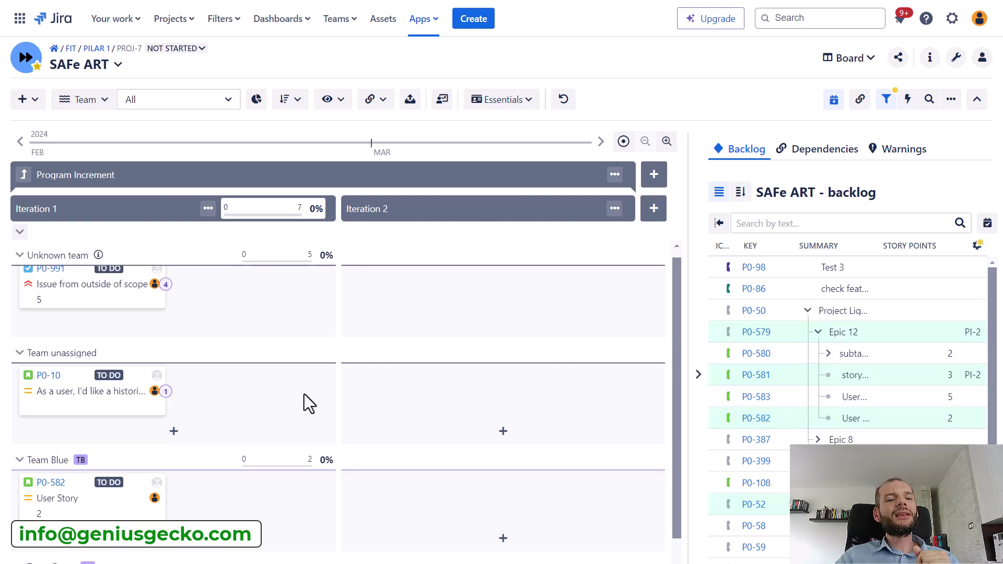
click(174, 432)
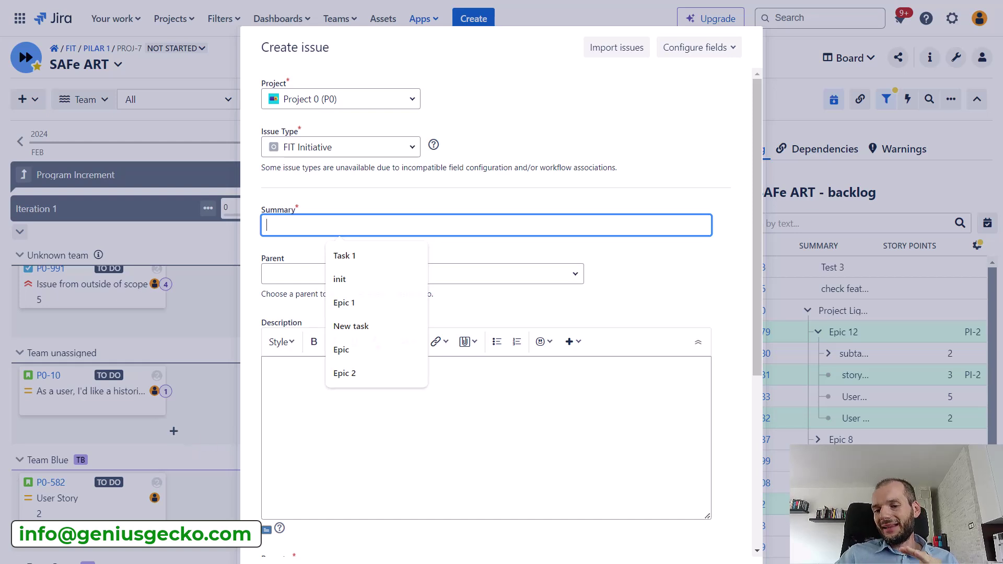
key(Escape)
mouse_move(503, 501)
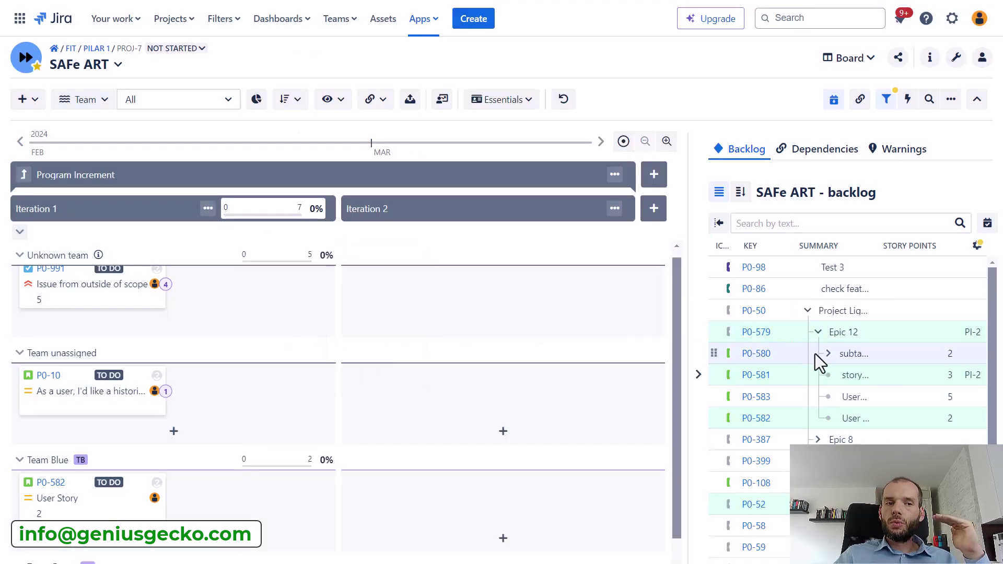
mouse_move(815, 354)
mouse_down()
mouse_move(861, 354)
mouse_move(829, 375)
mouse_move(835, 353)
mouse_up()
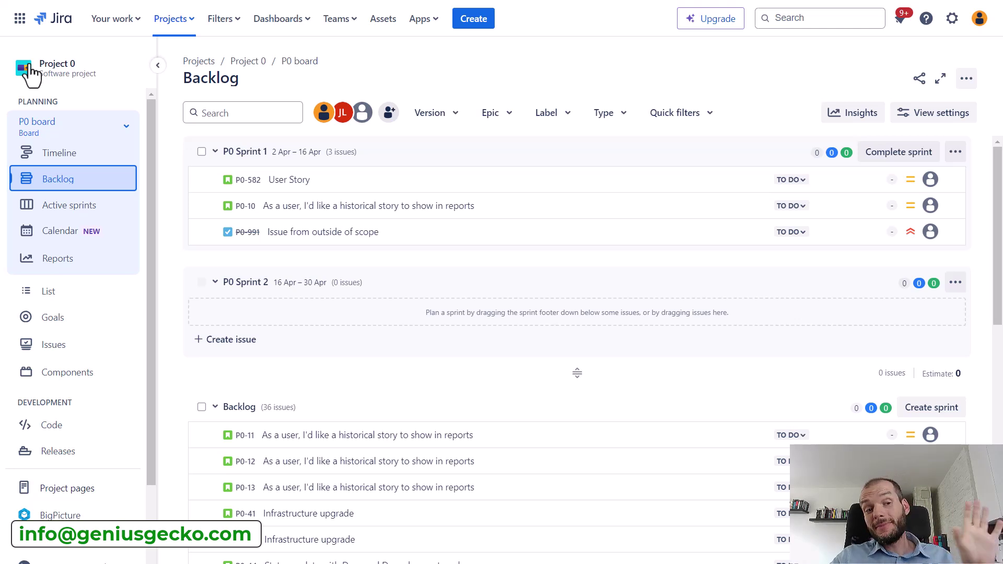
Move issue P0-11 into P0 Sprint 2 in Project 0's backlog.
click(82, 72)
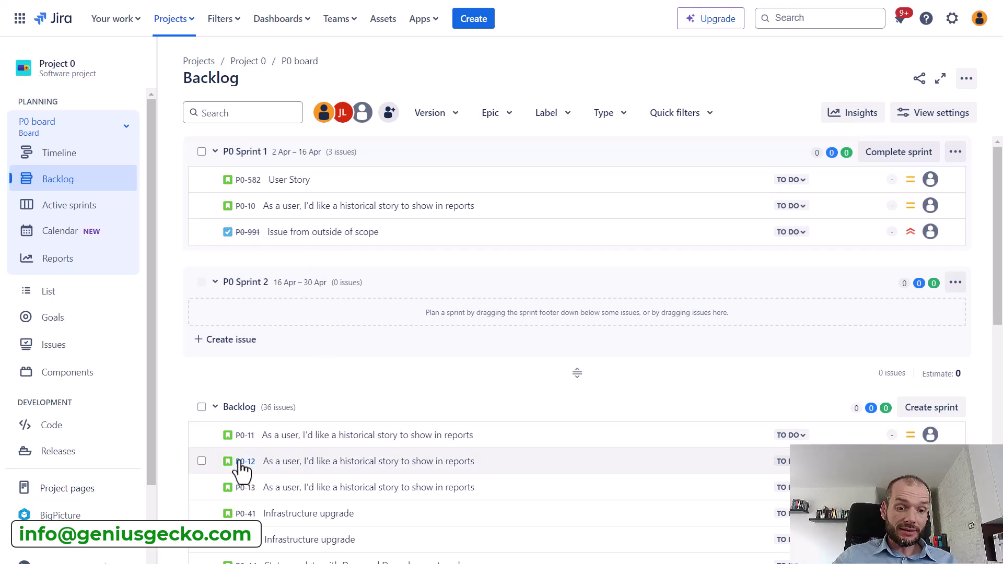
mouse_move(193, 439)
mouse_down()
mouse_move(337, 305)
mouse_move(345, 321)
mouse_up()
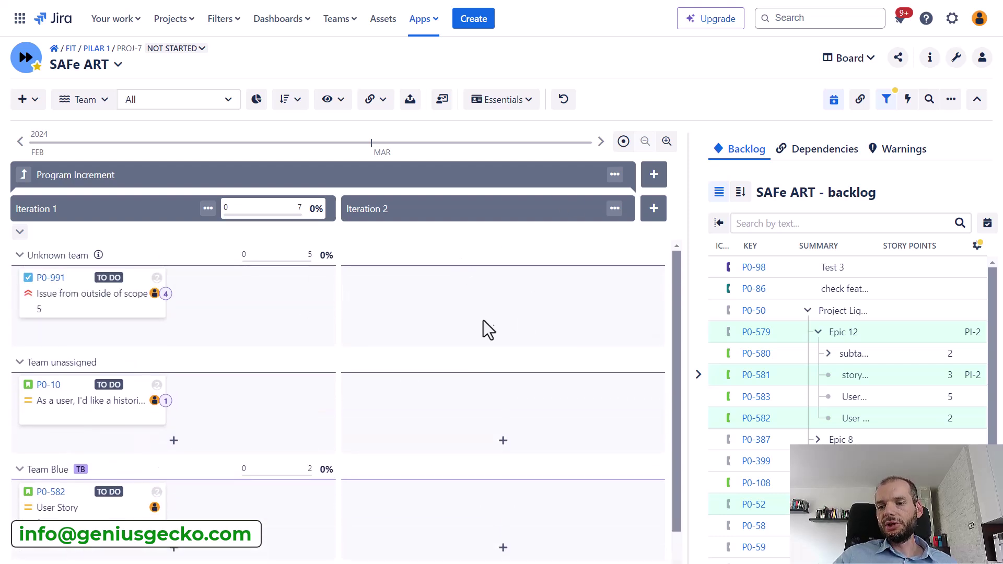
scroll(483, 328, down, 1)
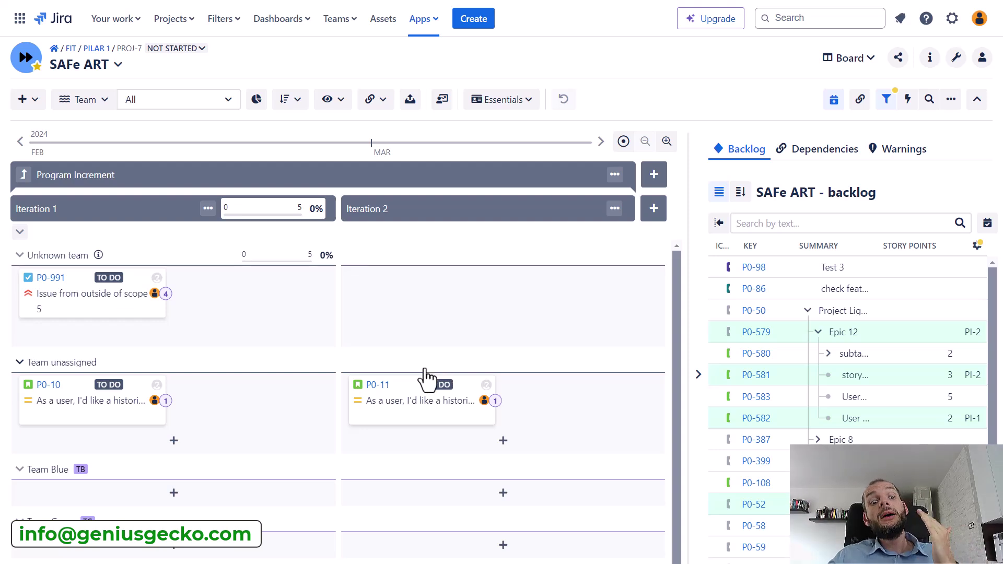
scroll(243, 470, down, 1)
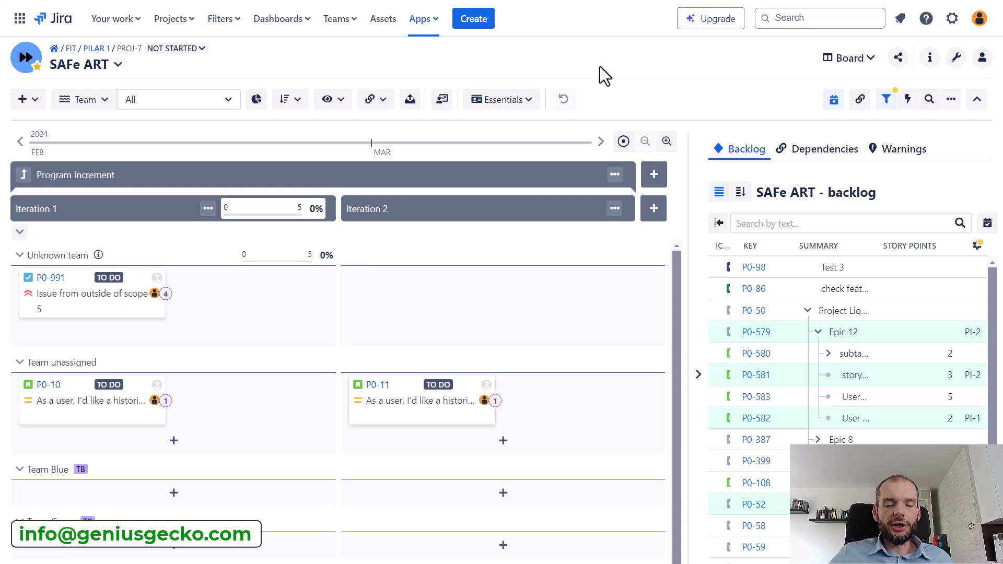
scroll(681, 308, down, 1)
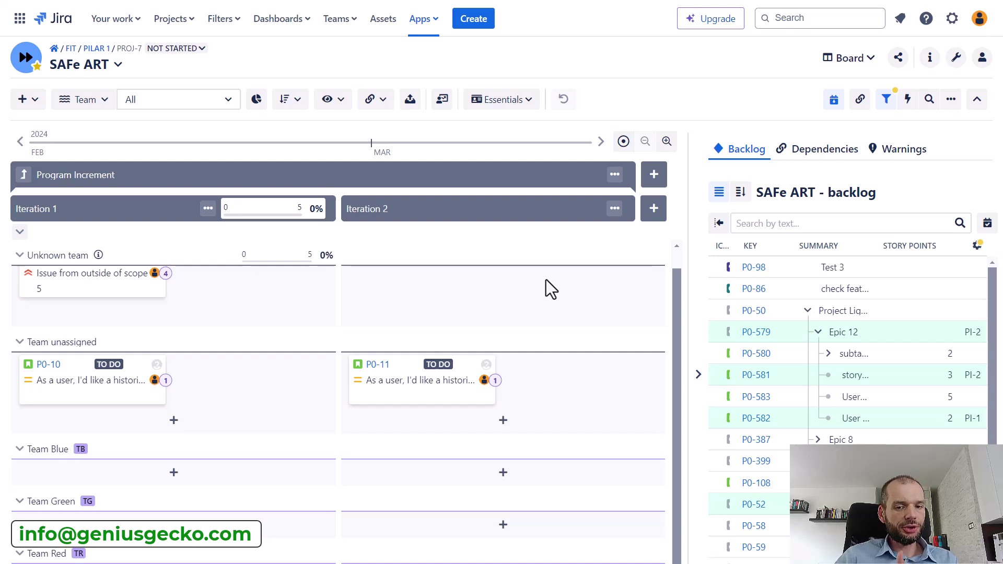
scroll(546, 280, up, 1)
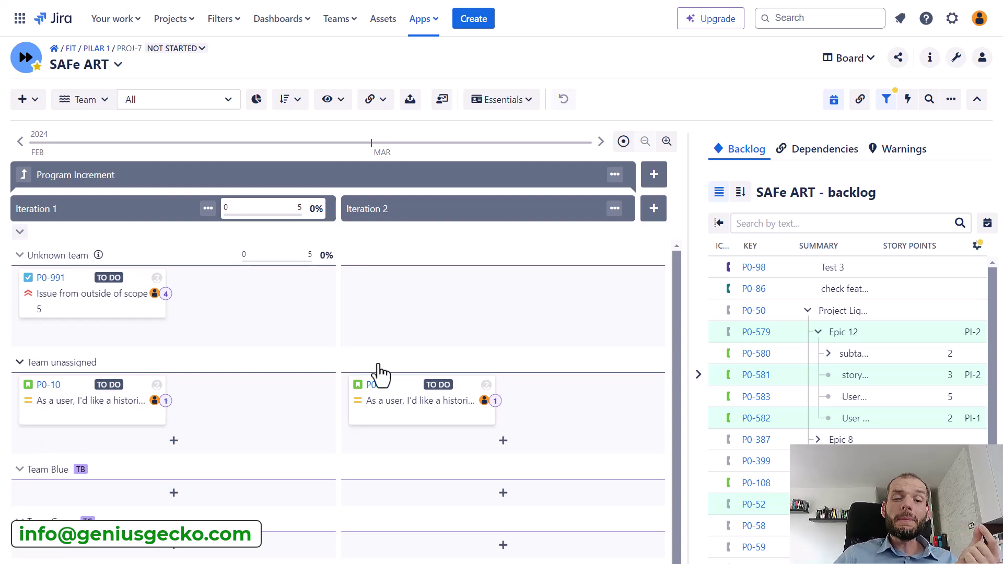
scroll(332, 448, down, 1)
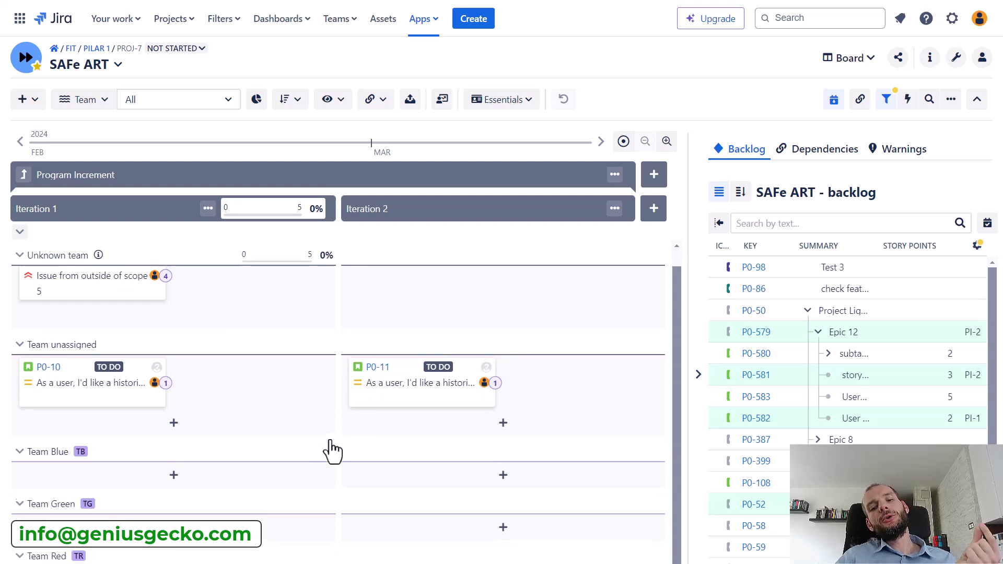